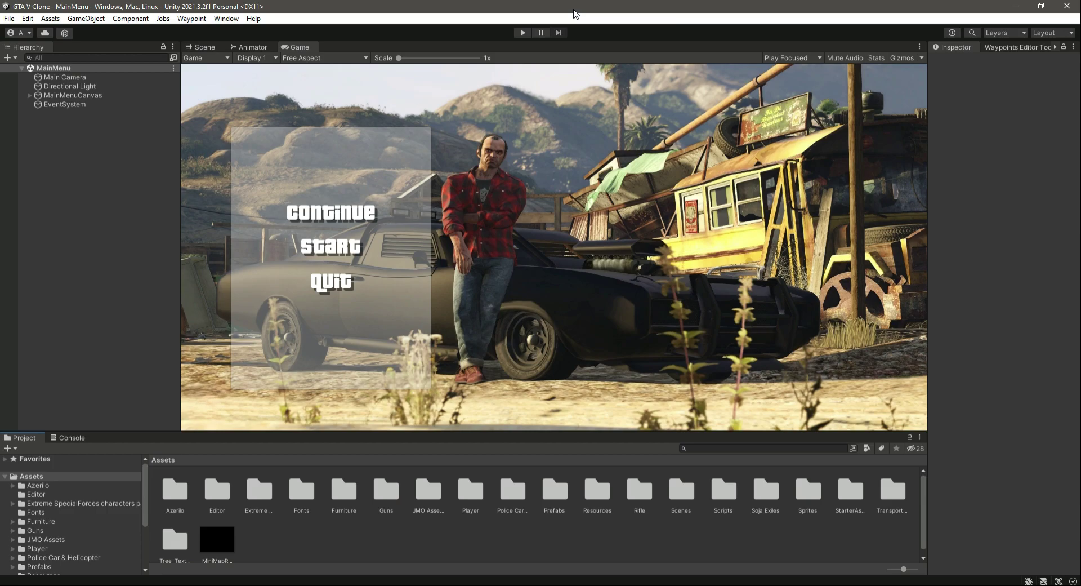
Step: Create a folder named CutSceneAssets in the project's Assets folder and open it
click(35, 476)
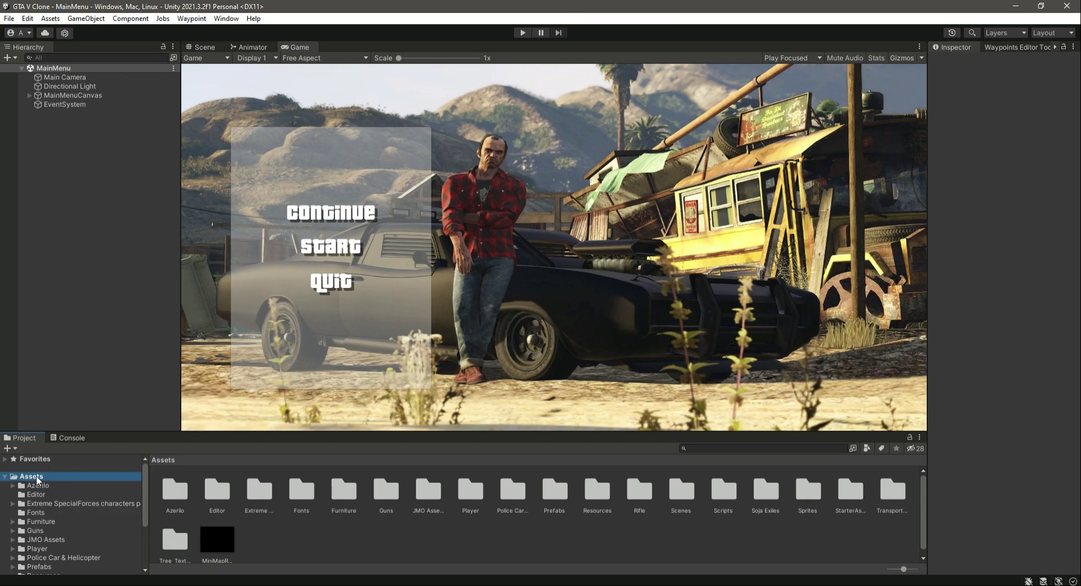
right_click(327, 539)
mouse_move(395, 246)
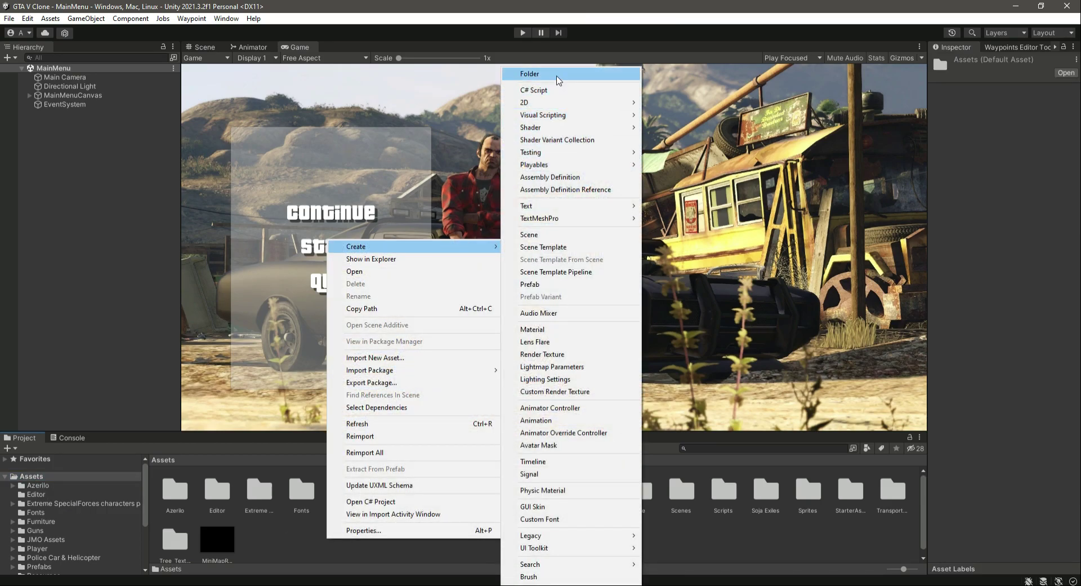
click(559, 79)
text(CutScene)
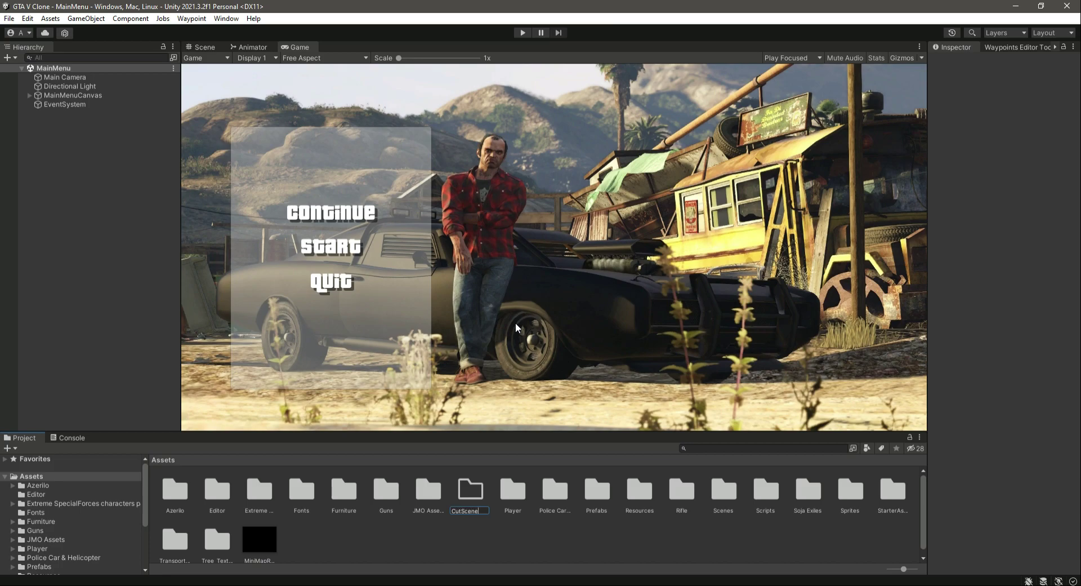
key(Home)
key(Delete)
key(Delete)
key(Delete)
key(End)
text(Assets)
key(Return)
double_click(215, 489)
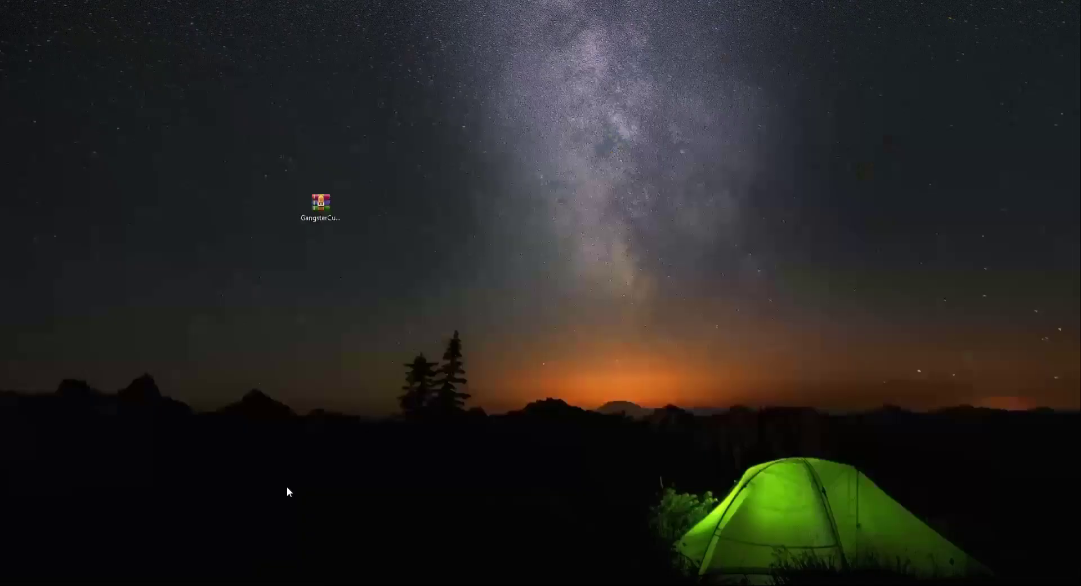
Step: Switch to the desktop and extract the GangsterCutsceneAnimations archive there
drag(449, 153, 279, 269)
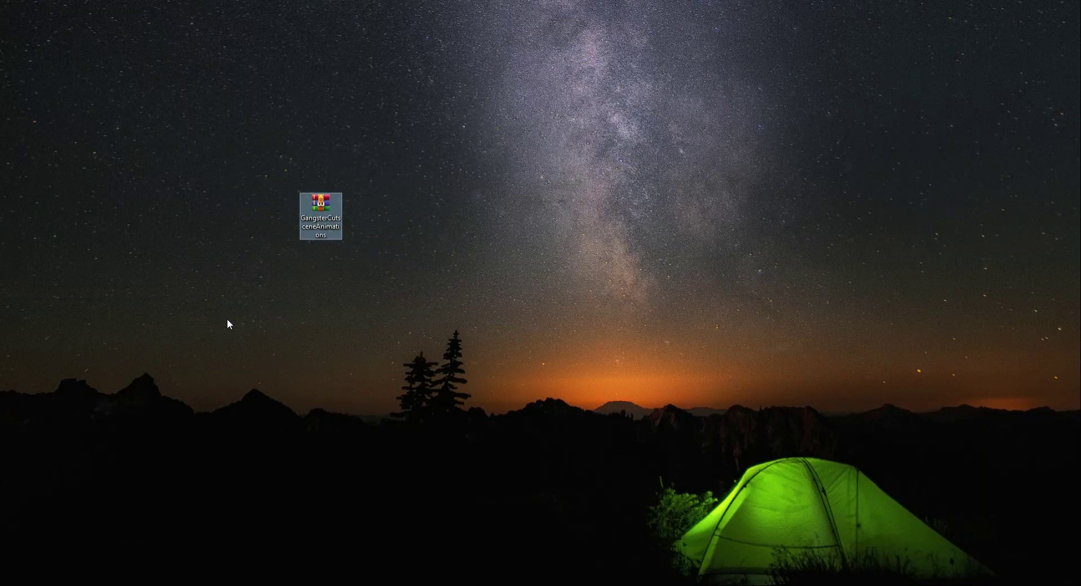
right_click(322, 218)
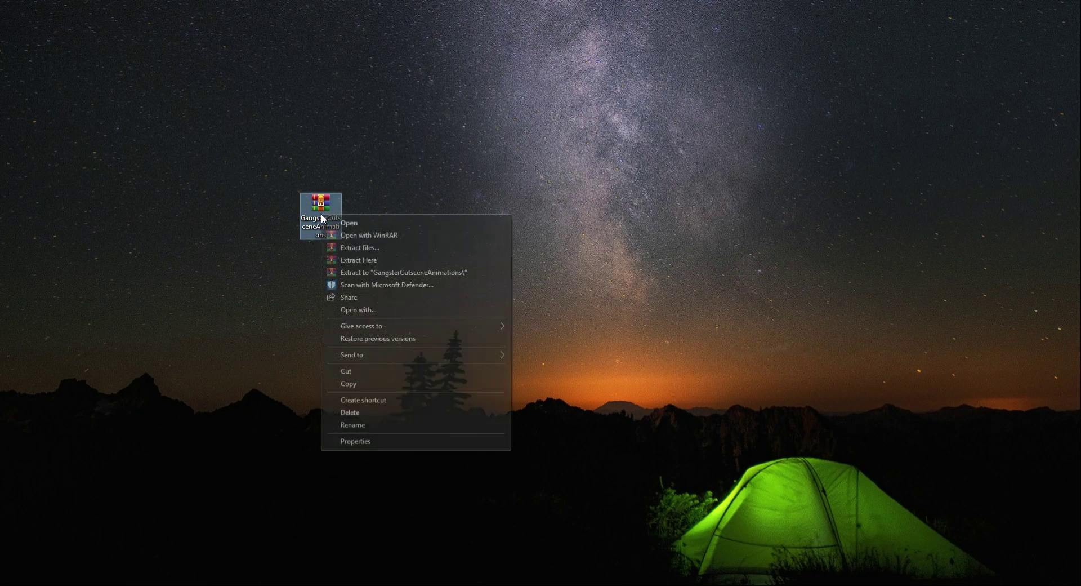
click(376, 261)
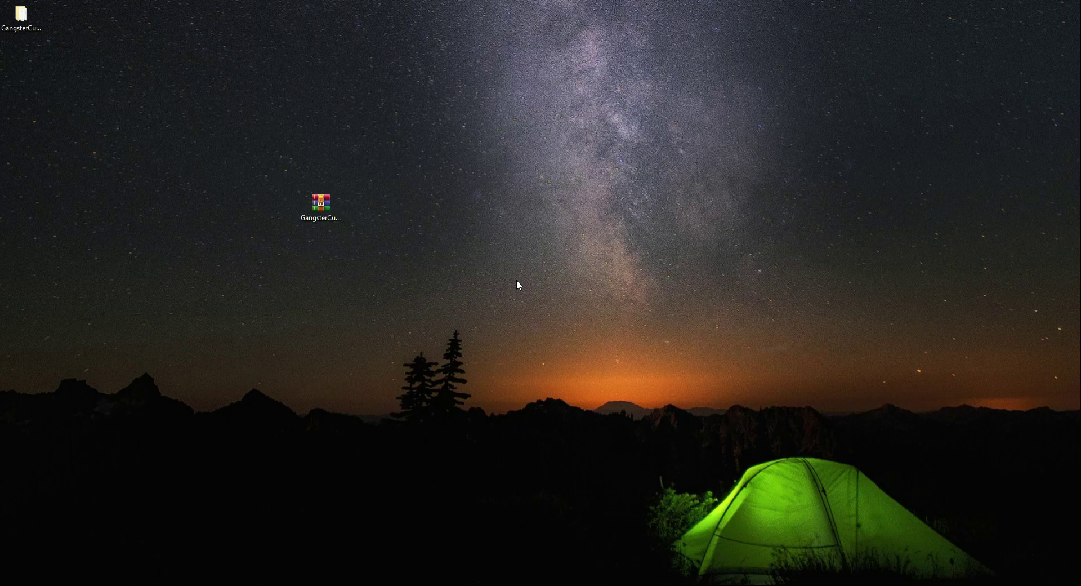
Step: Import the extracted GangsterCutsceneAnimations folder into CutSceneAssets in Unity and open the imported folder
drag(22, 16, 563, 286)
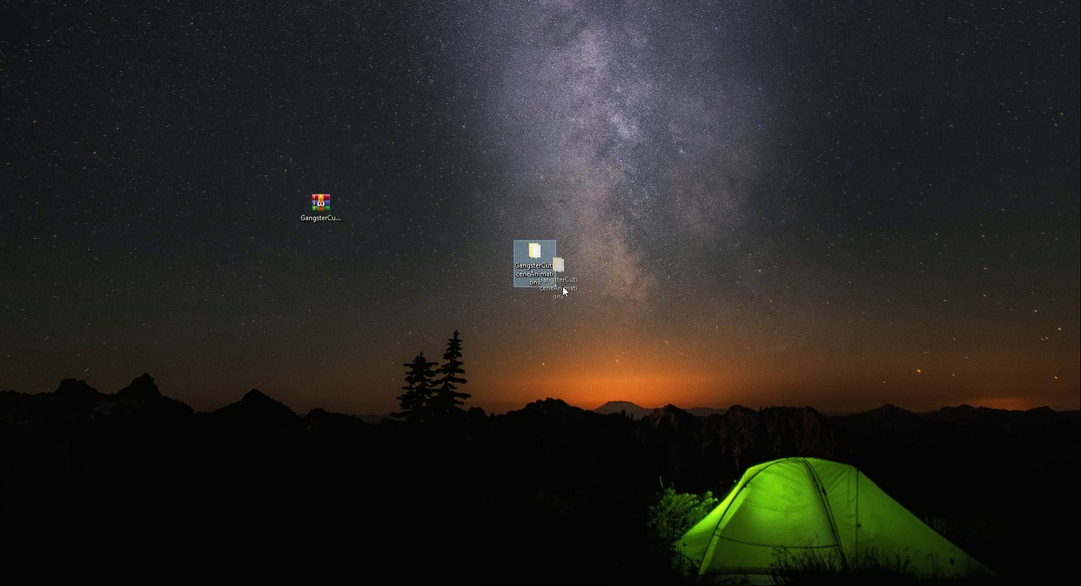
drag(475, 429, 435, 518)
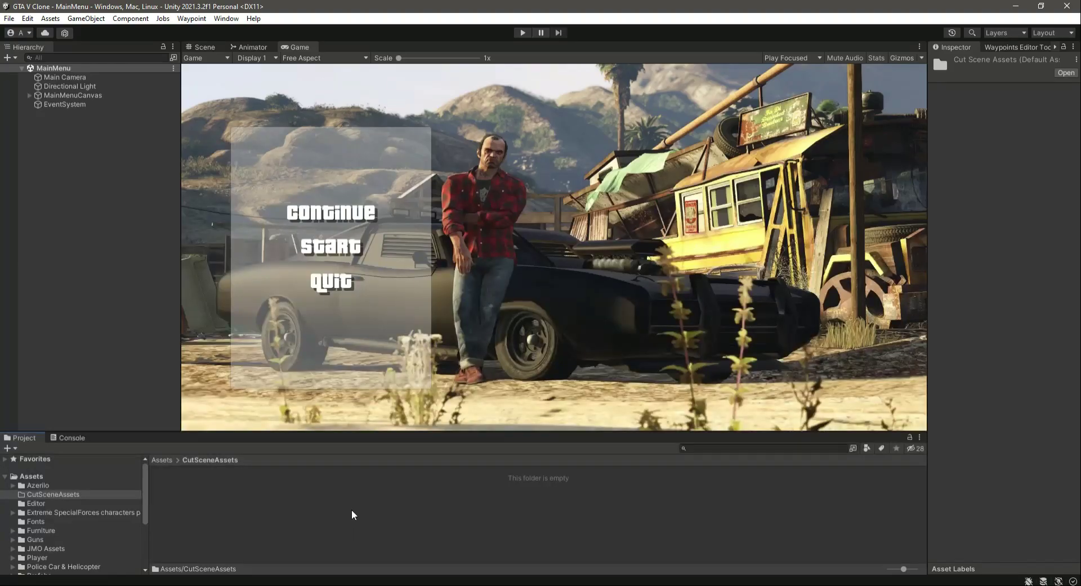
drag(256, 511, 258, 509)
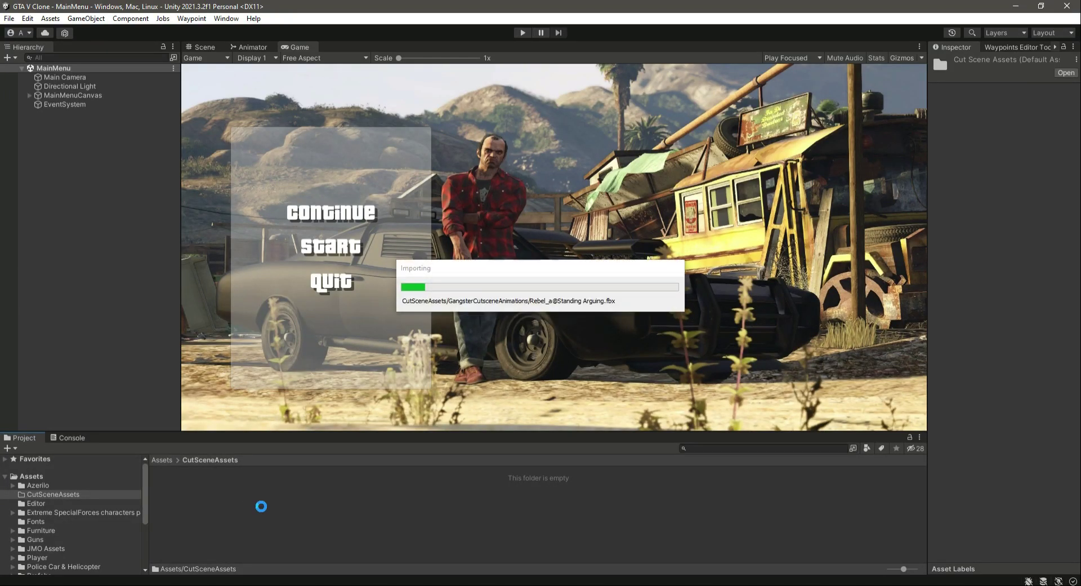
click(167, 489)
double_click(168, 489)
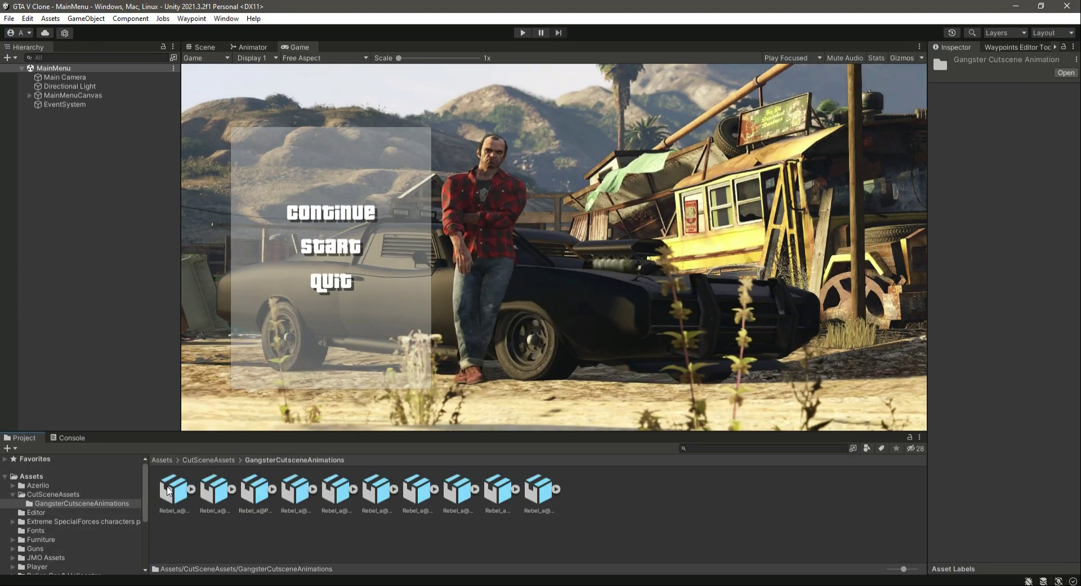
Step: Examine the Breathing Idle model's Model, Rig and Animation import settings and play its clip in an enlarged preview
click(172, 490)
click(955, 91)
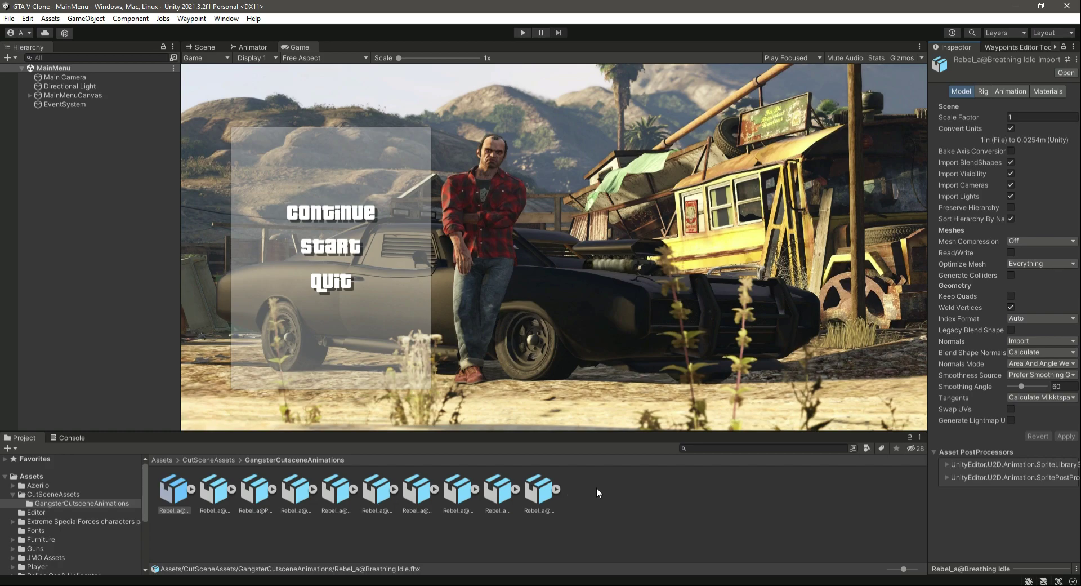
click(176, 495)
click(982, 91)
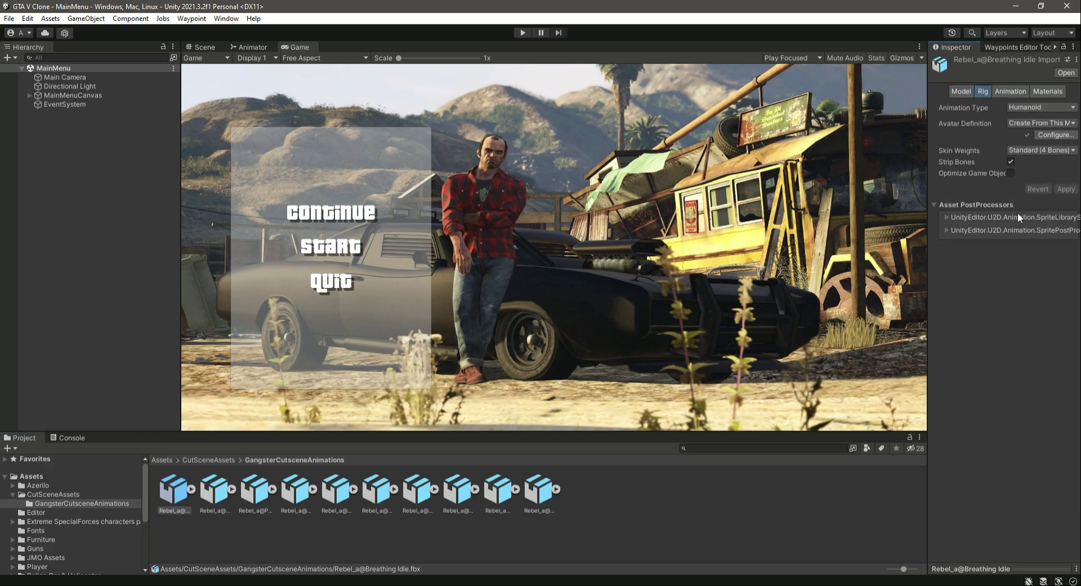
click(1012, 91)
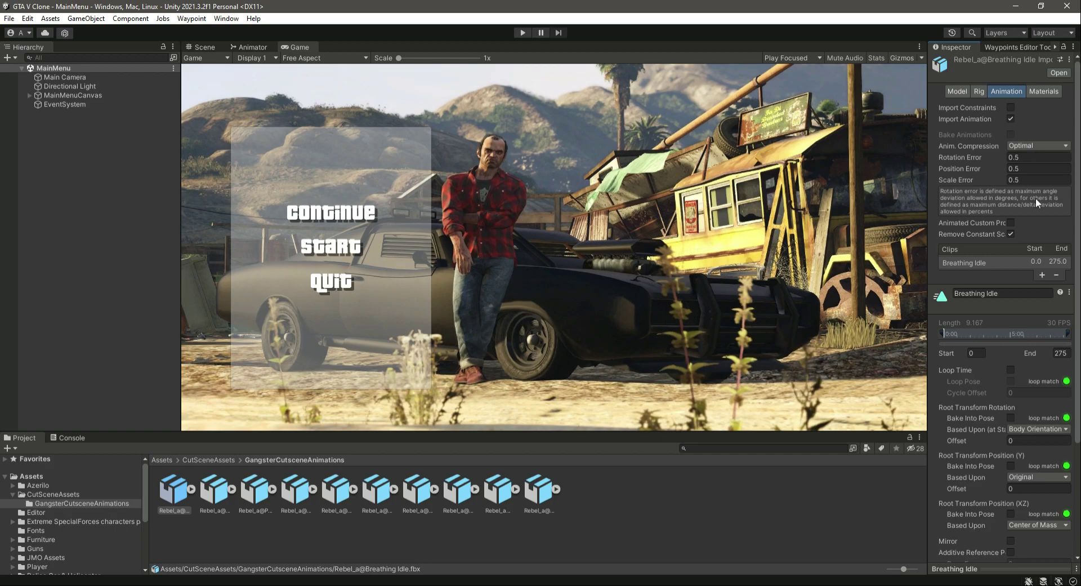
scroll(1021, 287, down, 5)
scroll(1021, 286, up, 5)
drag(994, 568, 1012, 363)
click(937, 375)
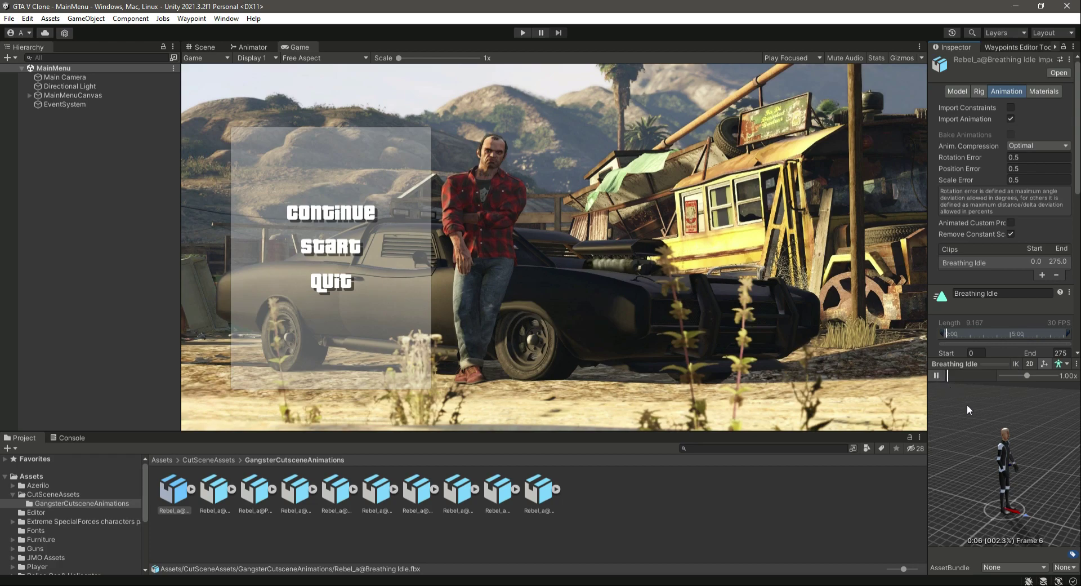
Step: Preview the other cutscene animations, including Standing Arguing, Talking (2), Walking and Yelling, and clear the selection
click(295, 490)
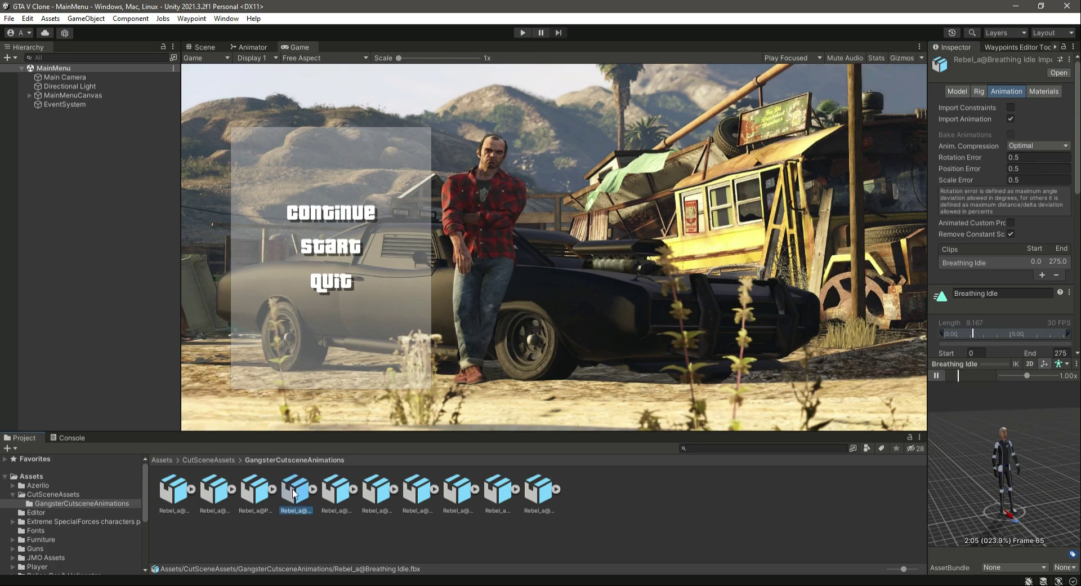
click(937, 375)
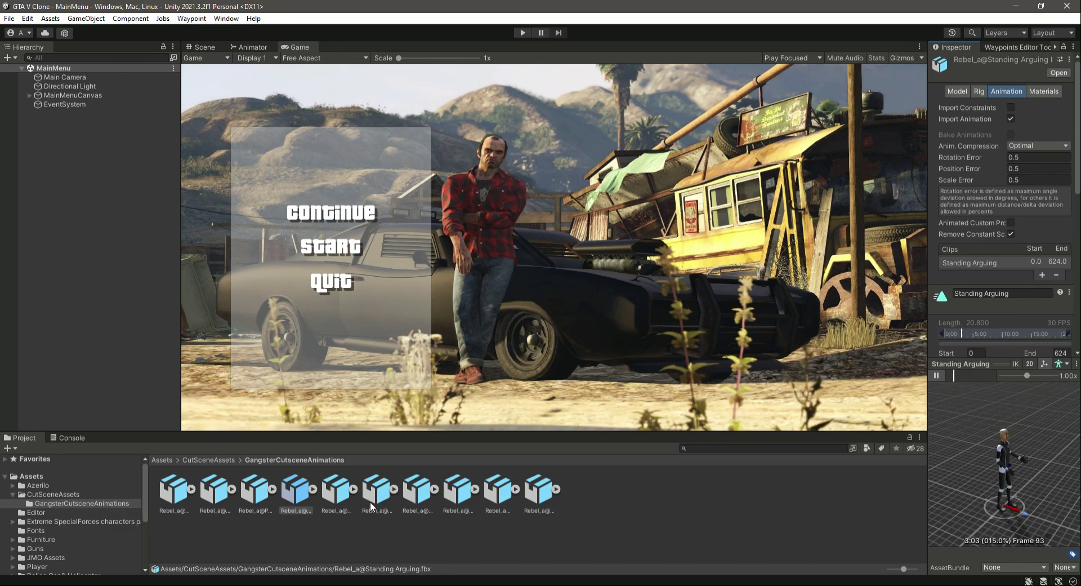
click(387, 495)
click(937, 375)
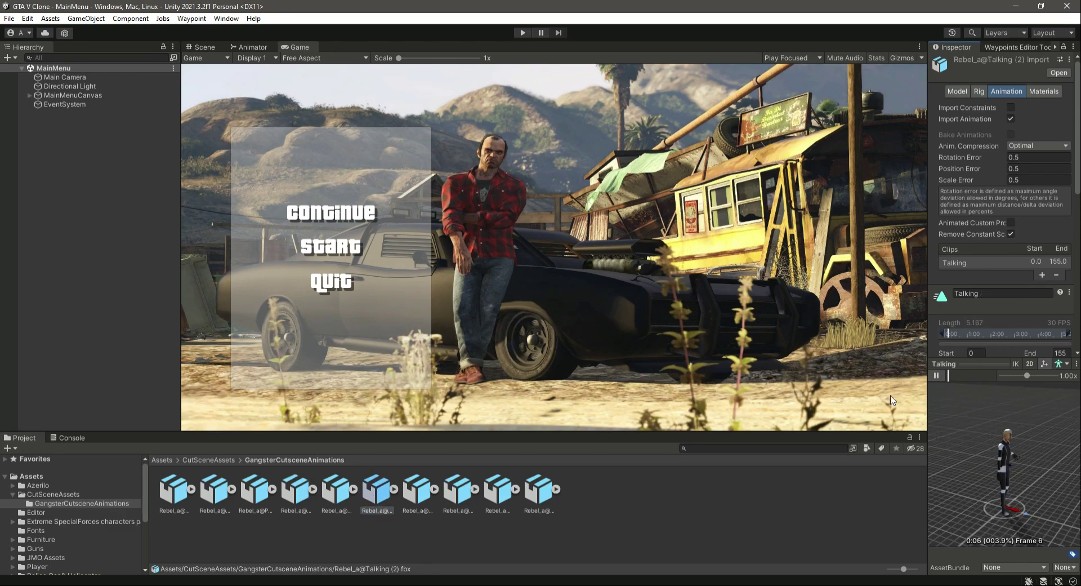
click(442, 490)
click(459, 489)
click(501, 488)
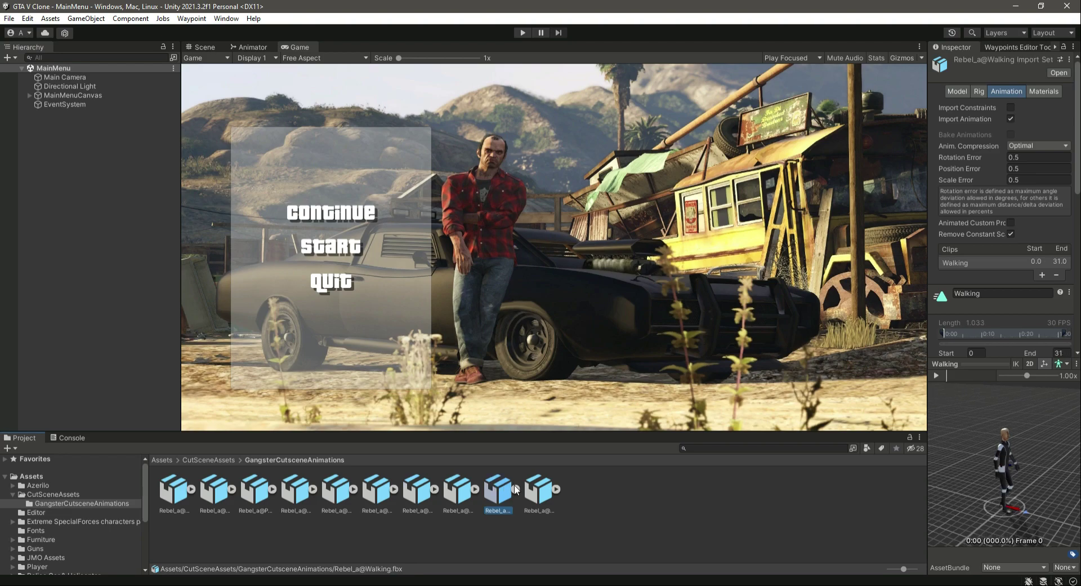
click(543, 490)
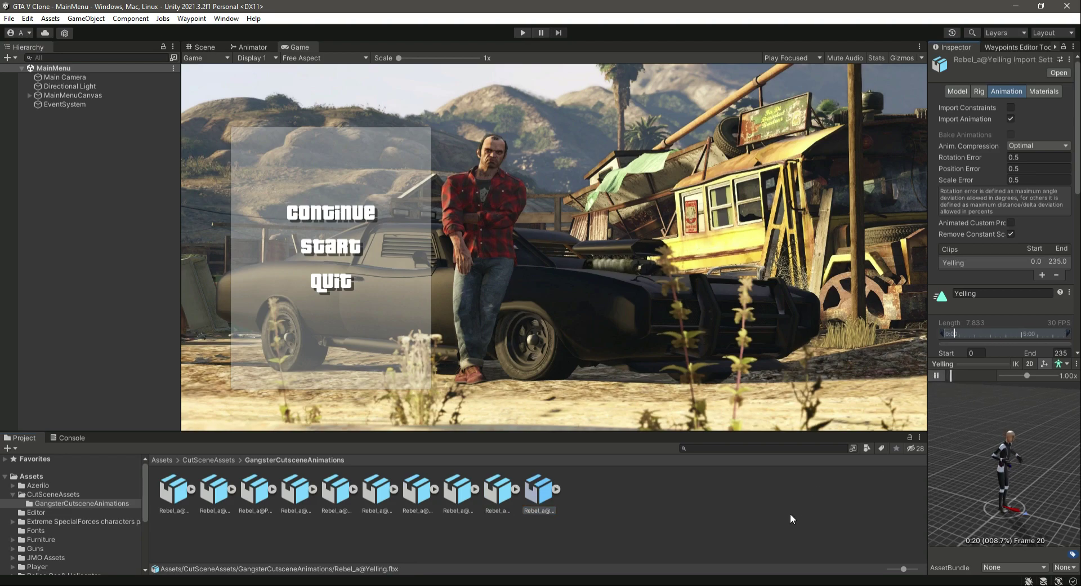
click(747, 530)
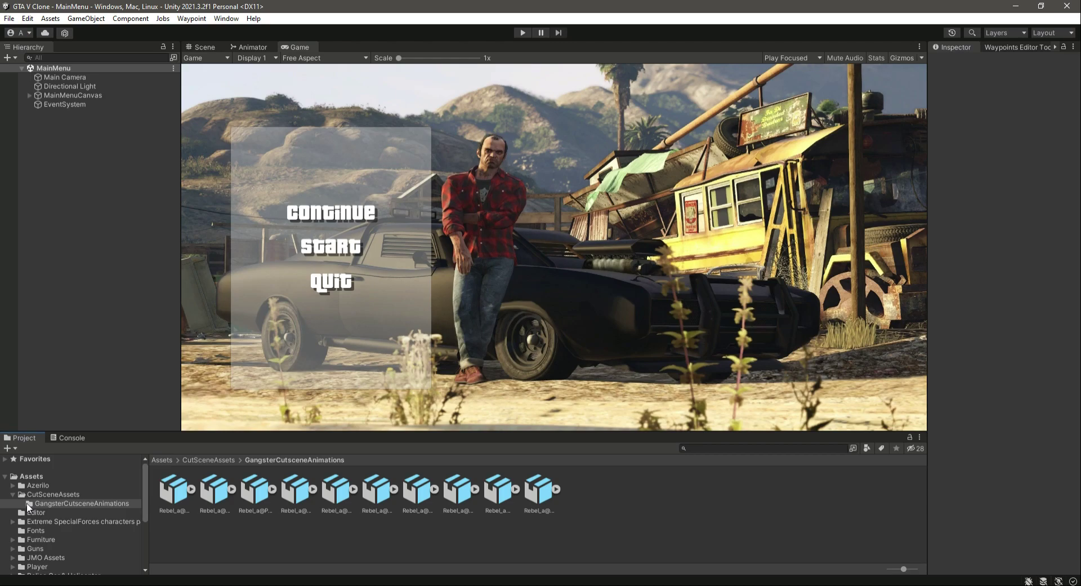
Step: Open the Town scene from StarterAssets > Environment 1 > Town Constructor Pack > Scenes
scroll(65, 538, down, 4)
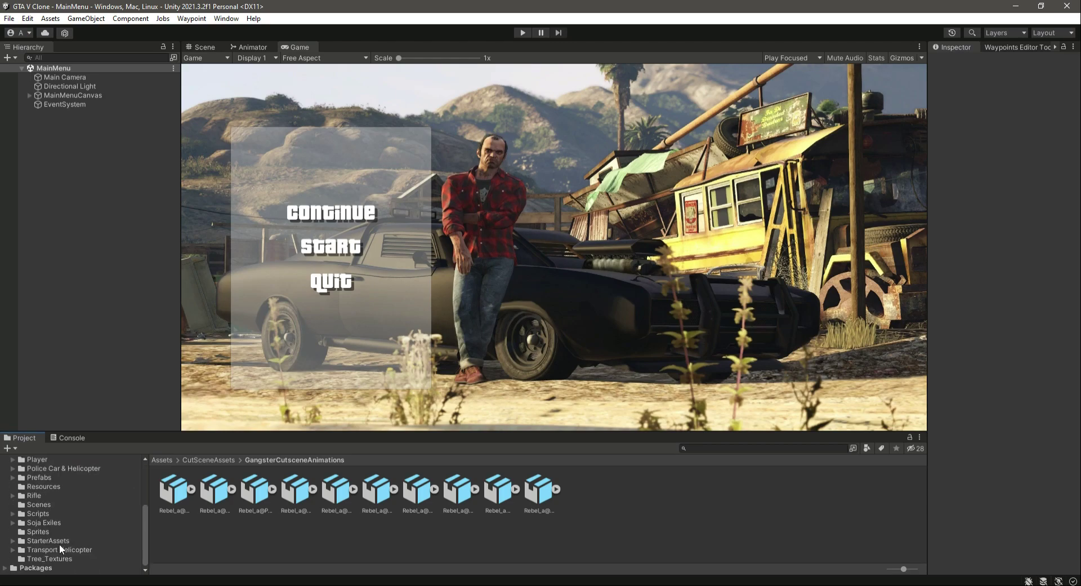
click(57, 541)
double_click(181, 490)
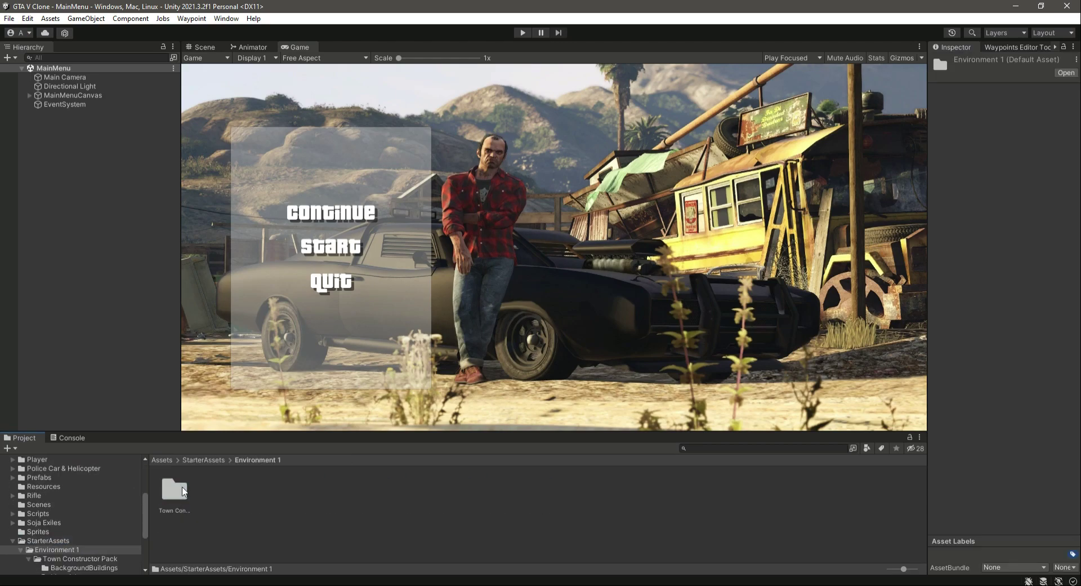
double_click(183, 490)
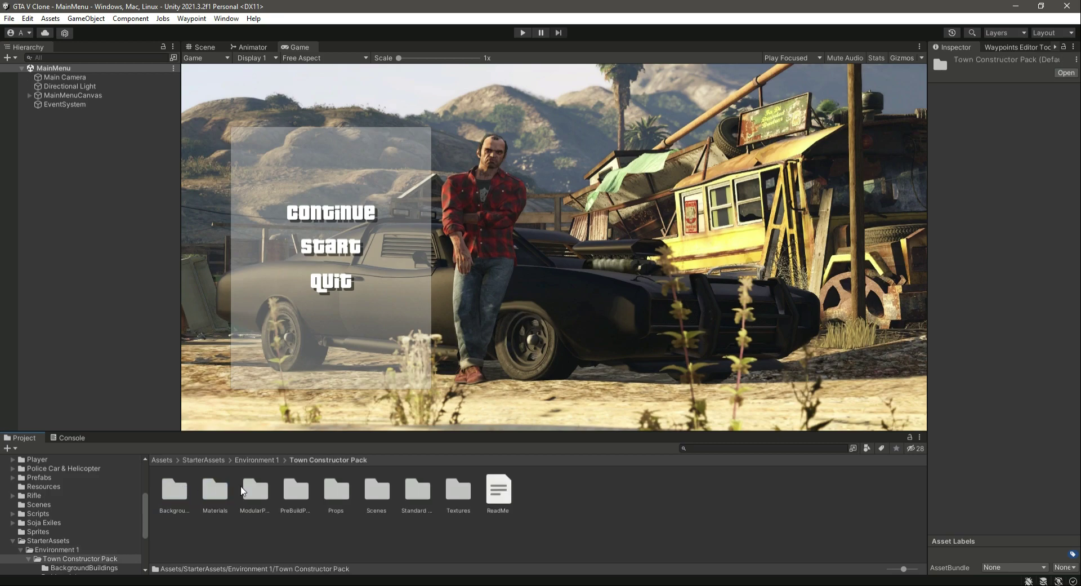
double_click(383, 495)
click(174, 495)
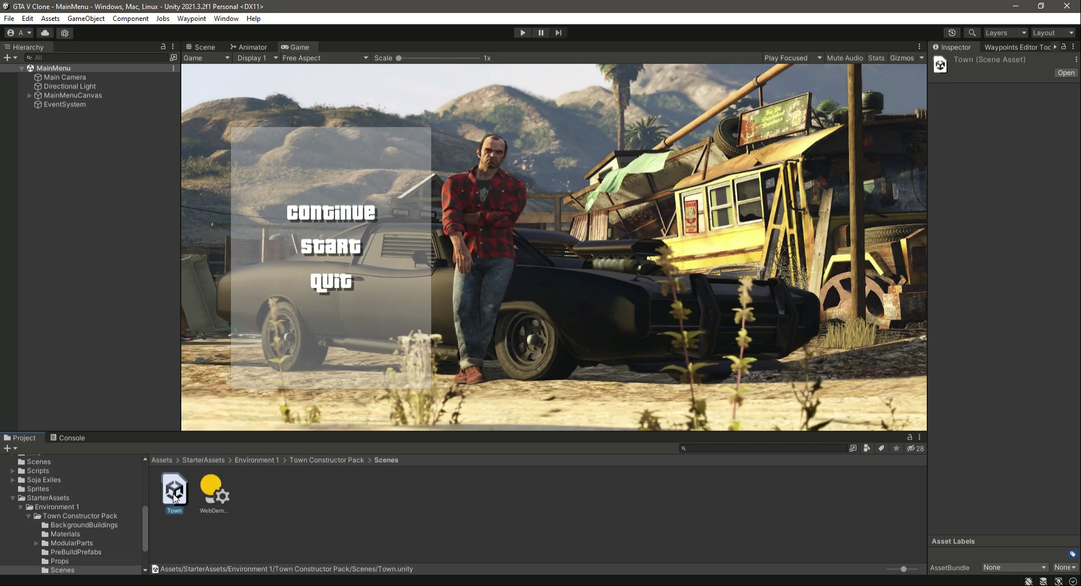
double_click(174, 495)
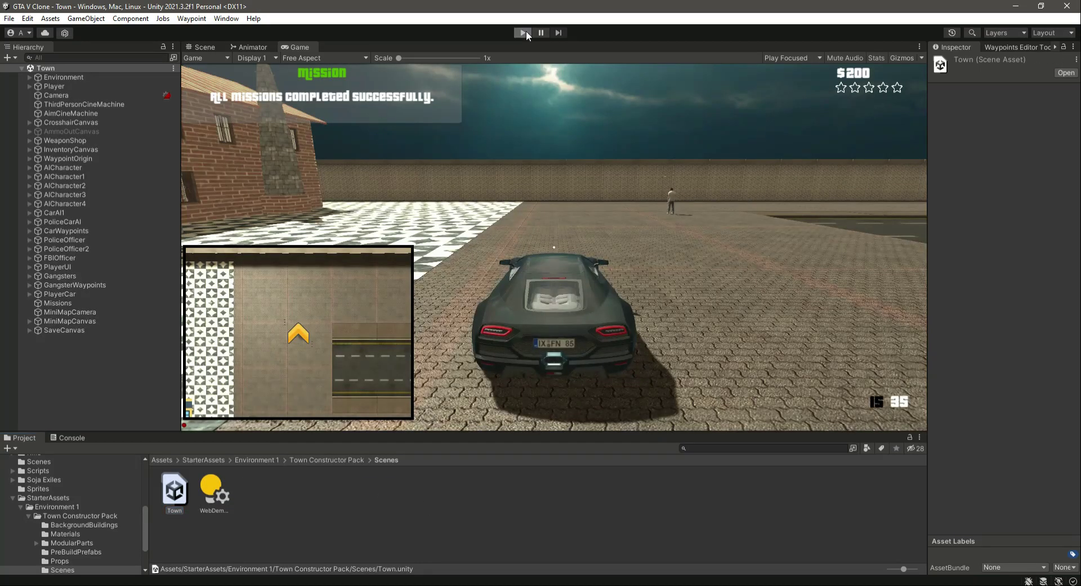
Step: Run the Town scene, inspect the PlayerScript error in the console and stop the run
click(524, 32)
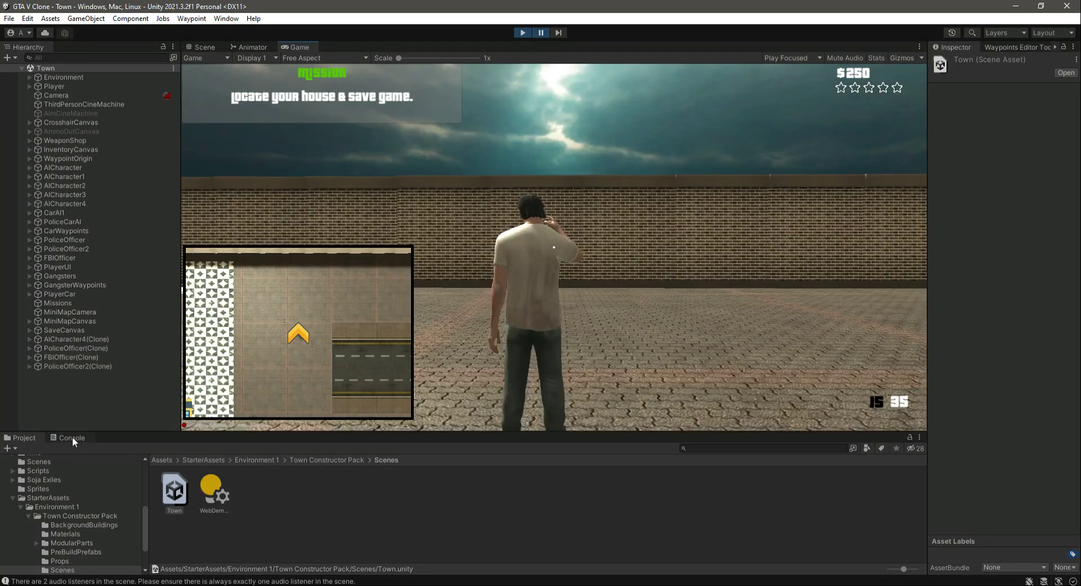
click(72, 437)
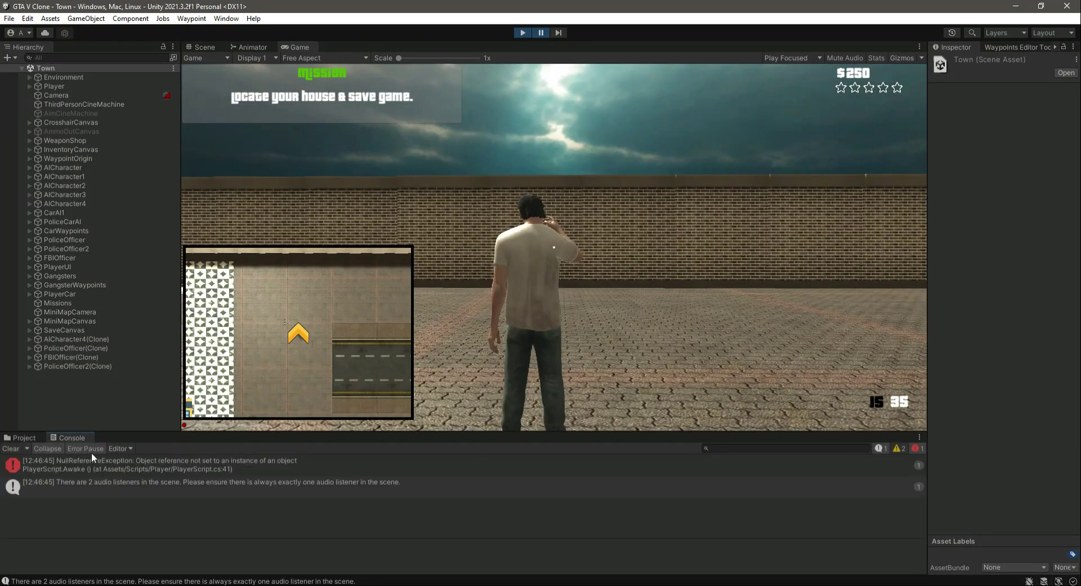
click(133, 463)
click(523, 32)
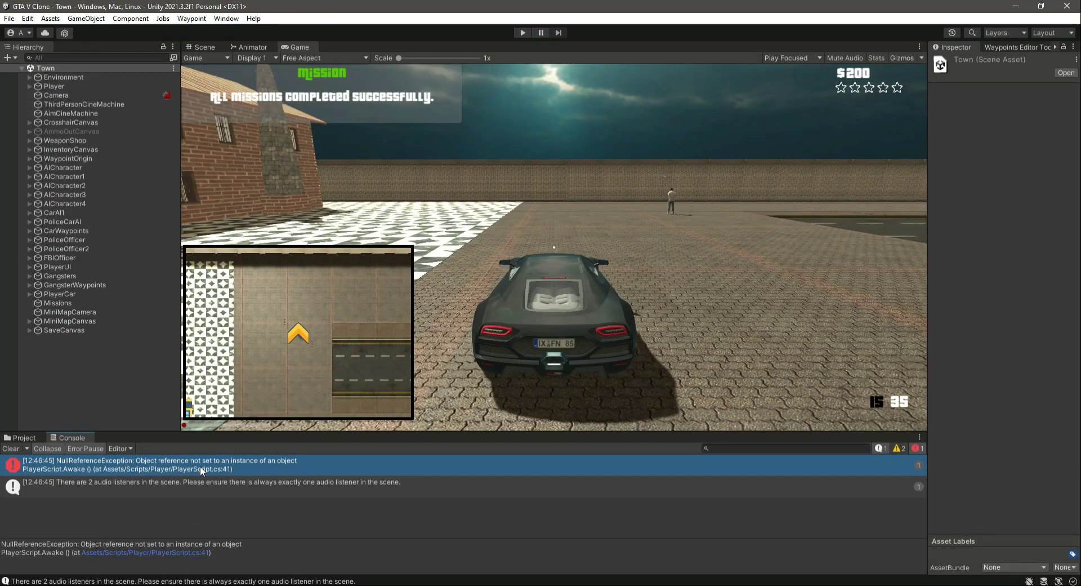
Step: Open PlayerScript.cs from the console error, comment out the MainMenu.instance.continueGame block in Awake and save the script
double_click(201, 465)
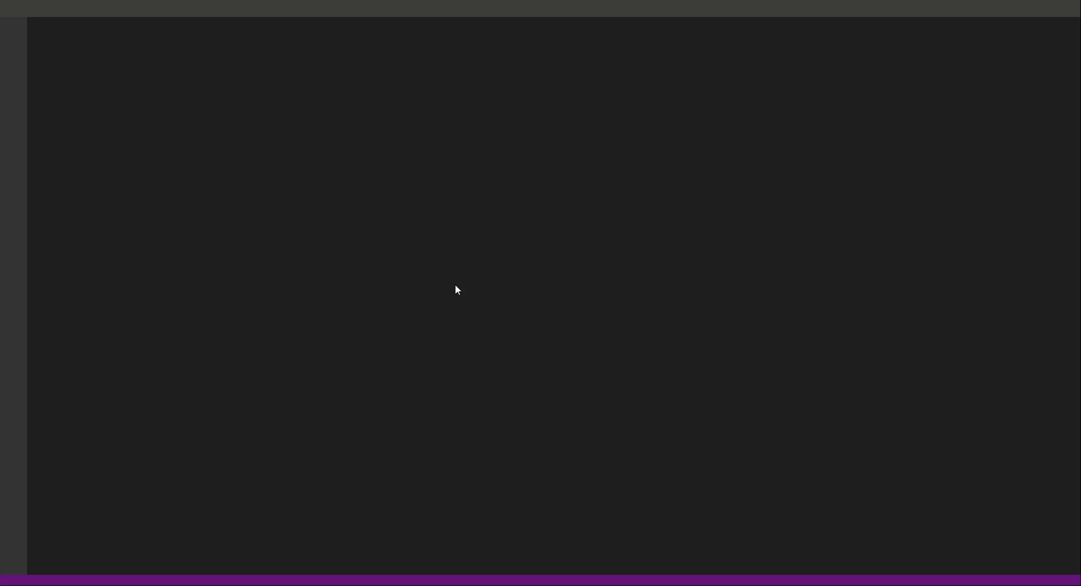
click(309, 311)
click(304, 305)
scroll(294, 322, down, 5)
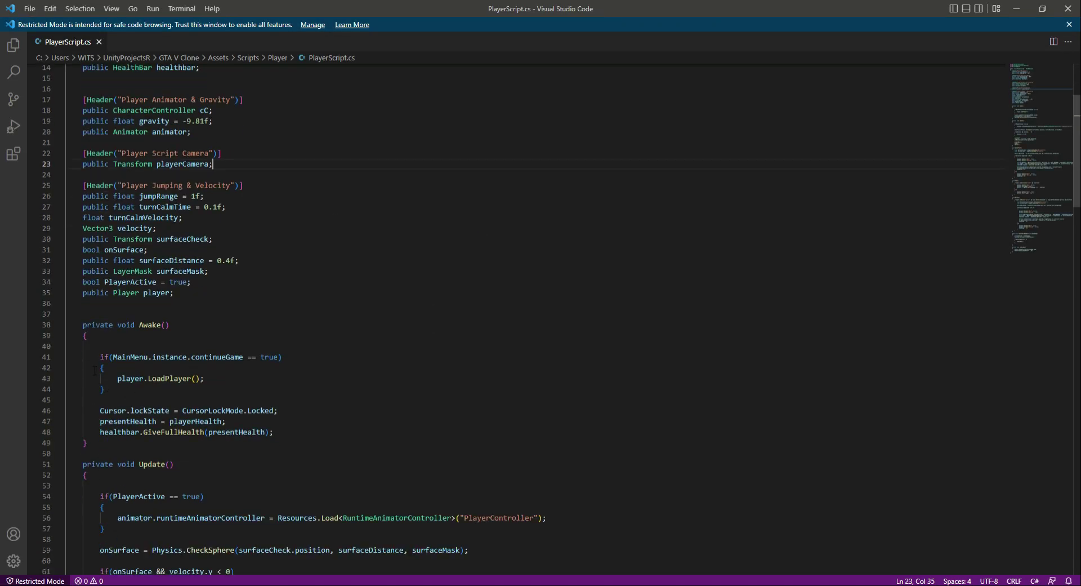
drag(97, 357, 116, 387)
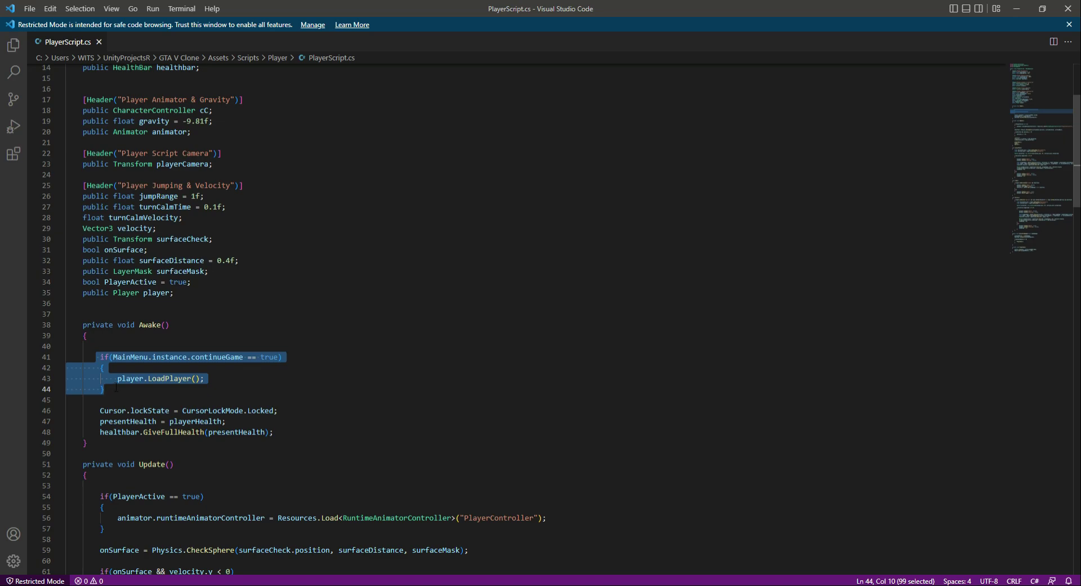
key(ctrl+slash)
click(154, 378)
key(ctrl+s)
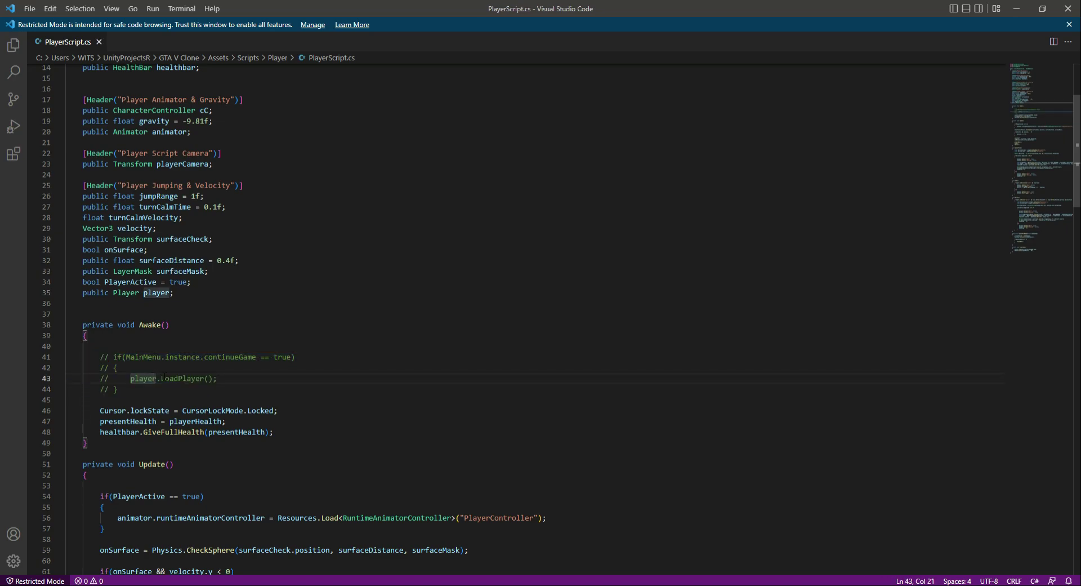
Step: Switch back to Unity and run the Town scene to test the script change
key(alt+Tab)
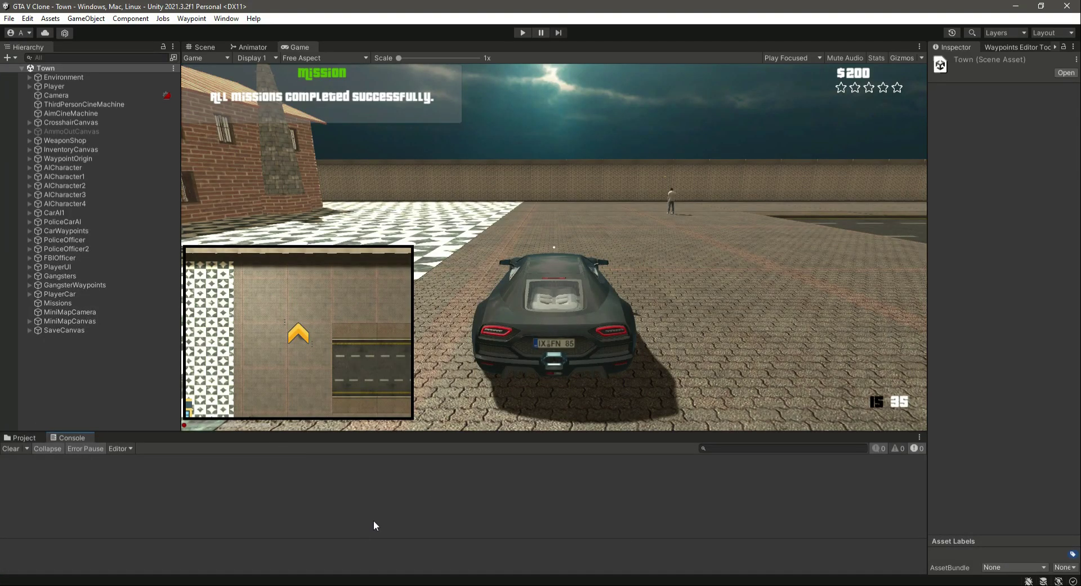
click(522, 33)
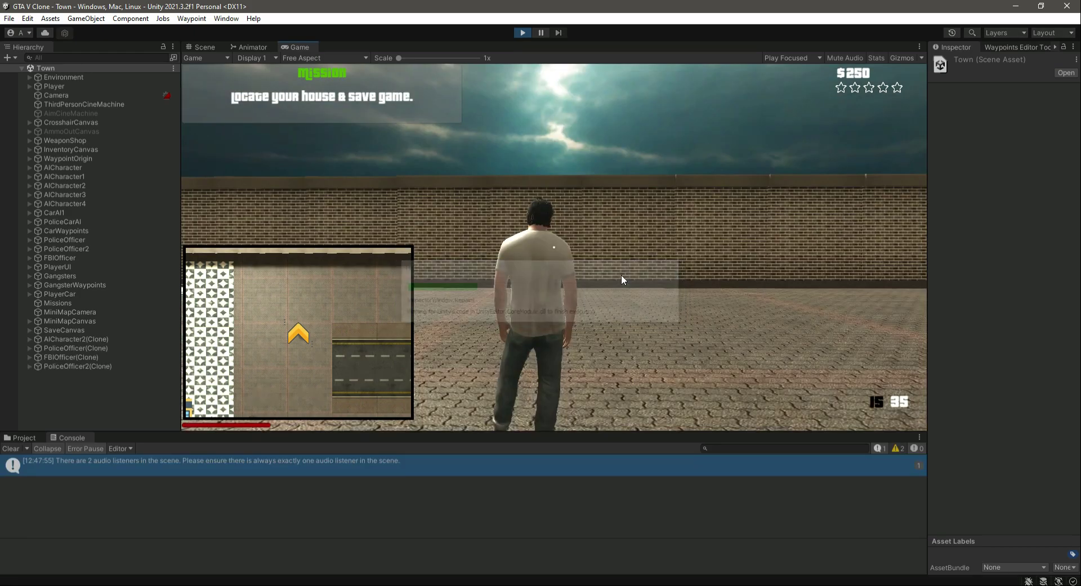
Step: Sprint the player character along the town street to test gameplay, stop the run and clear the console
key(shift+w)
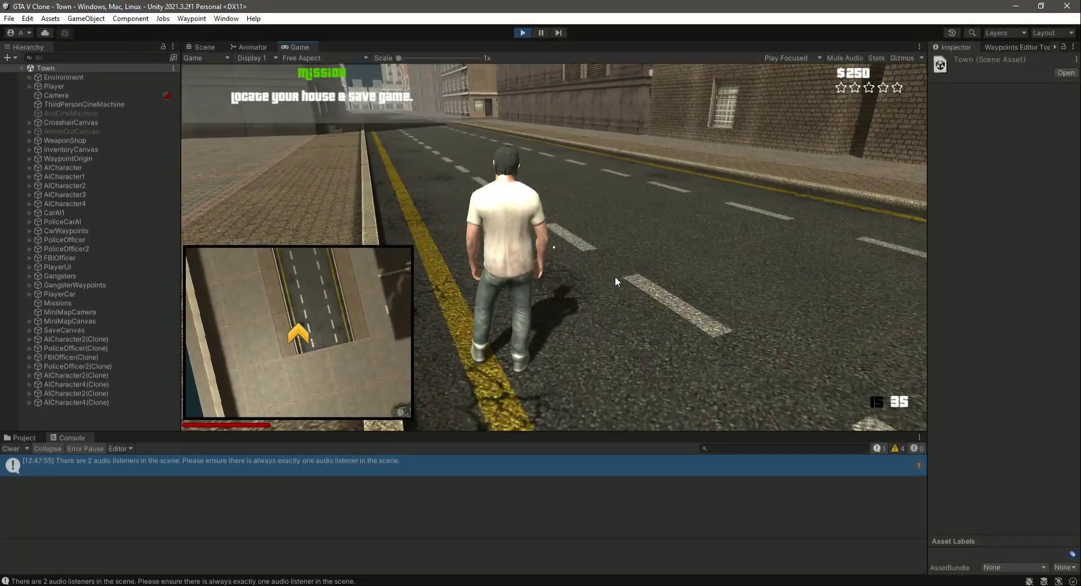
key(shift+w)
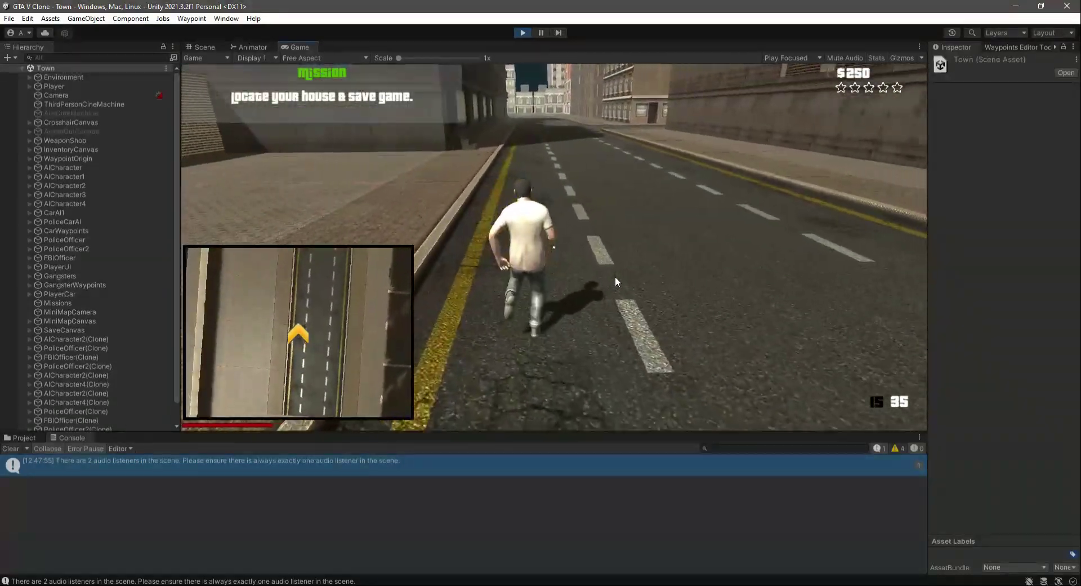
key(shift+w)
key(shift+w)
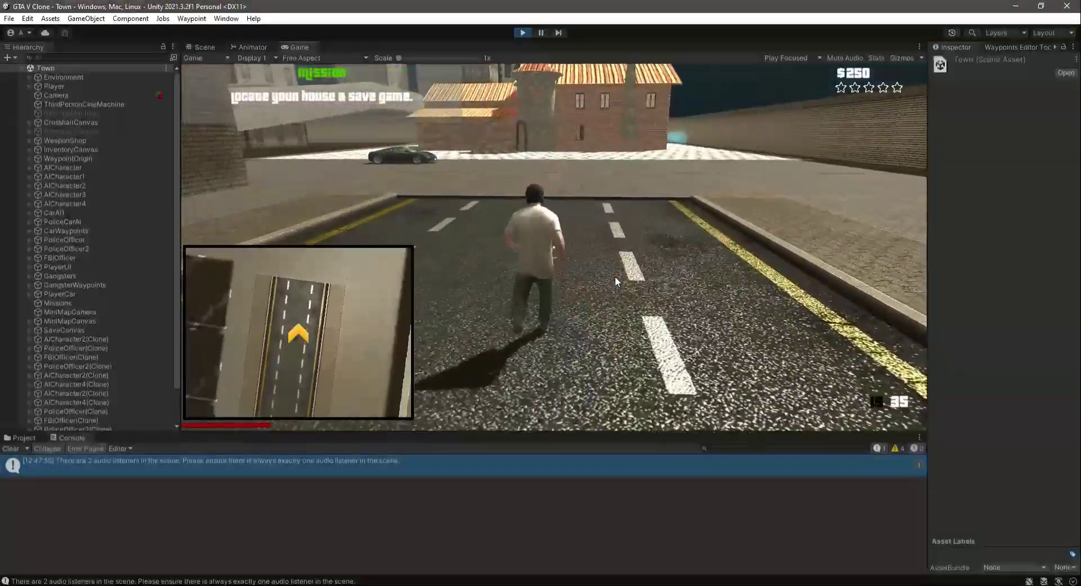
key(shift+w)
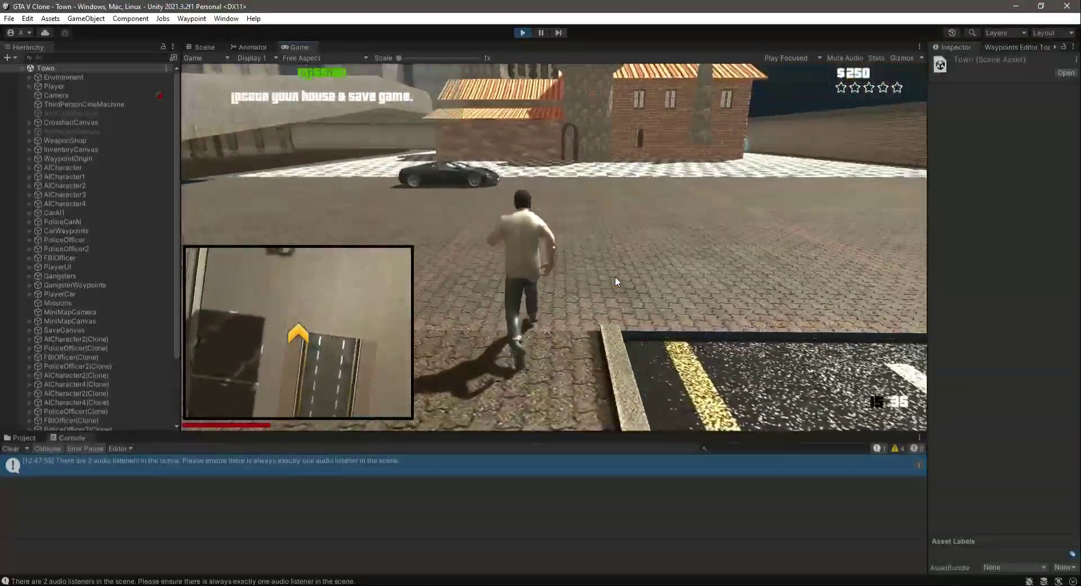
key(a)
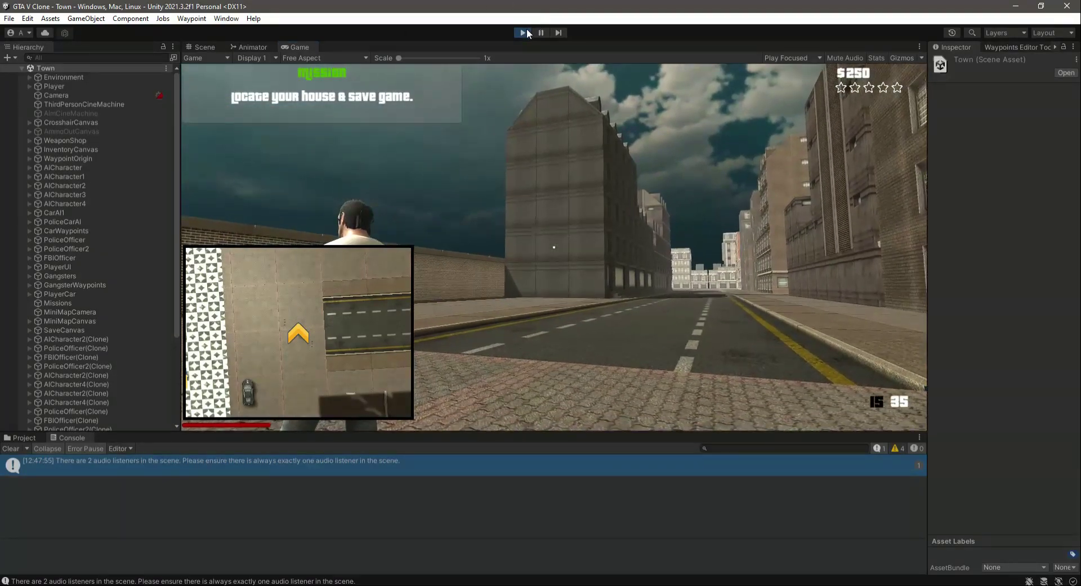
key(ctrl+p)
click(11, 449)
Step: Create a Timeline asset named CutScene in the CutSceneAssets folder
click(20, 437)
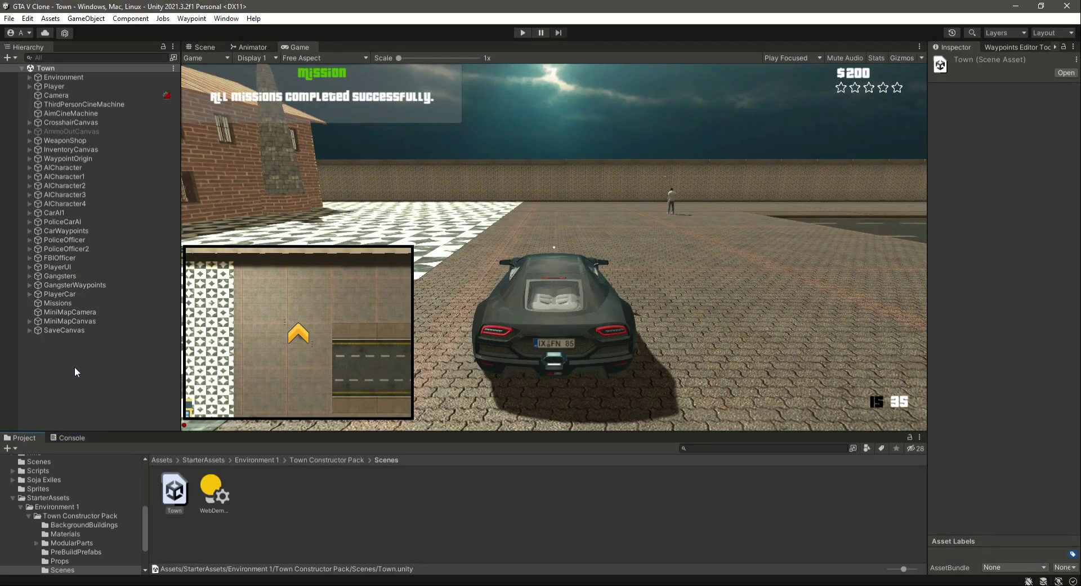
click(12, 497)
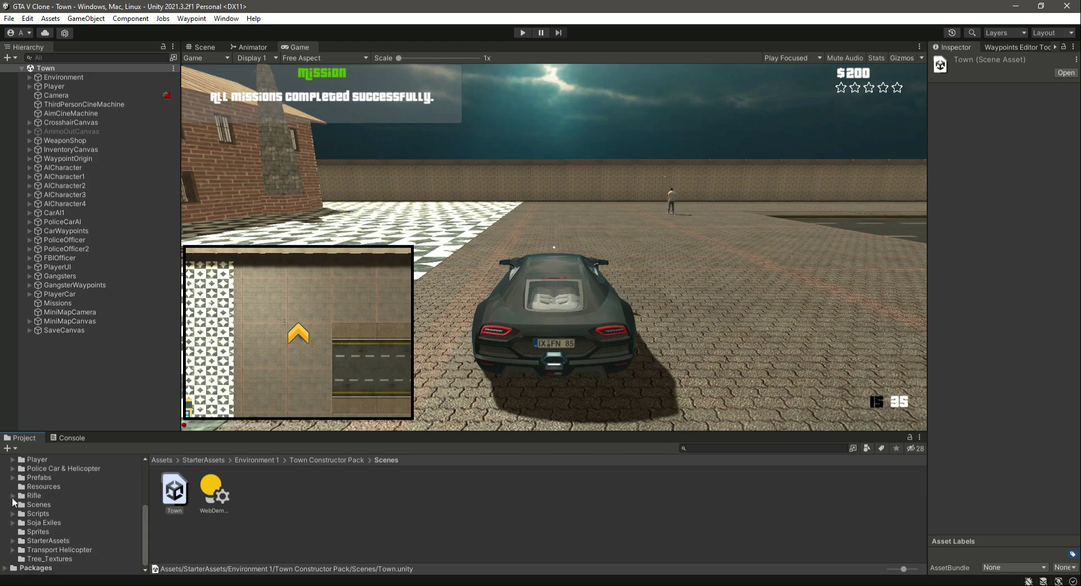
scroll(69, 516, up, 4)
click(45, 494)
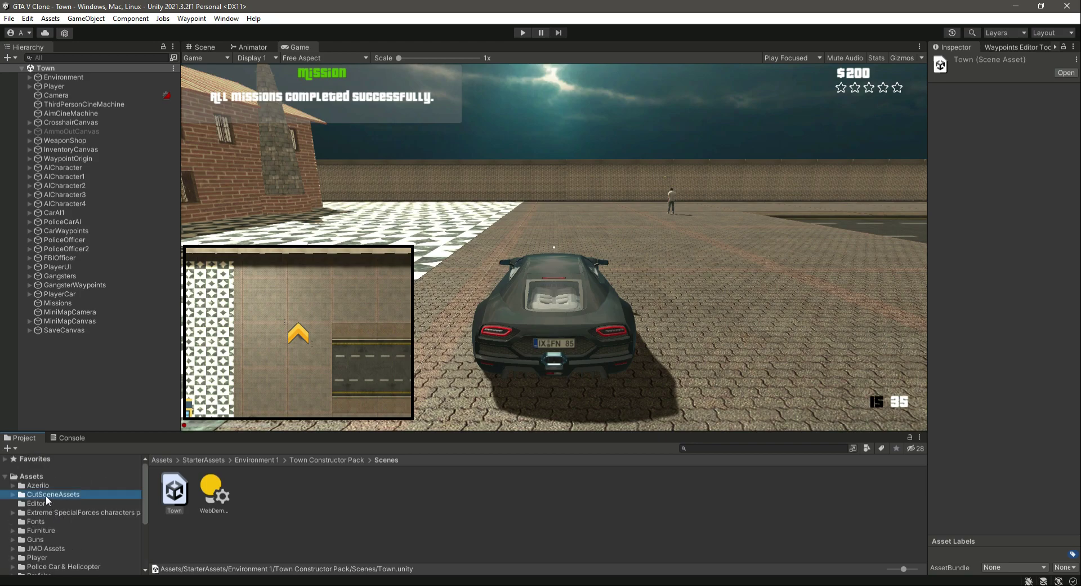
click(59, 495)
right_click(287, 514)
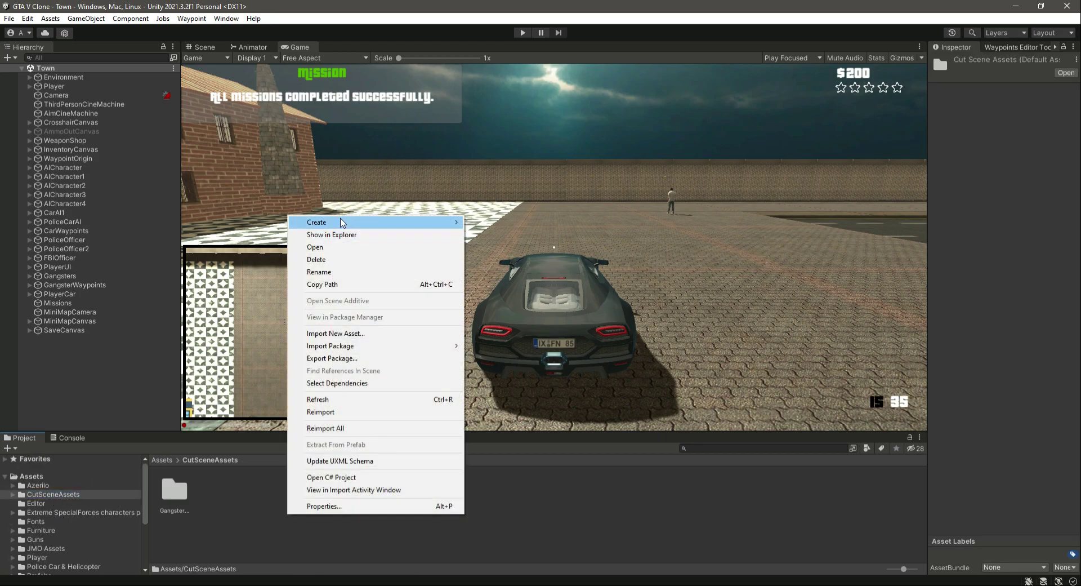
mouse_move(343, 223)
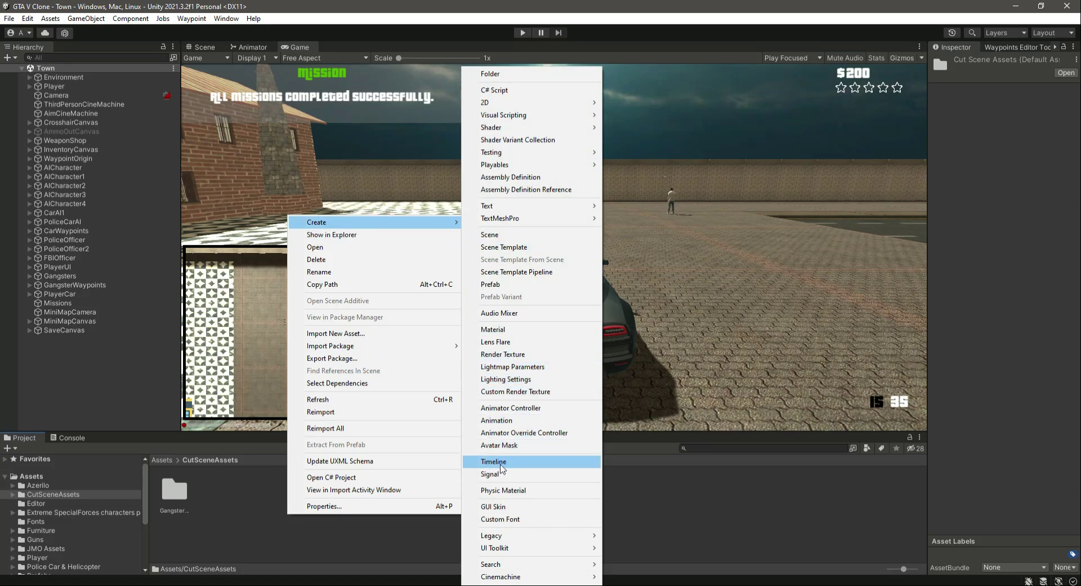
click(500, 465)
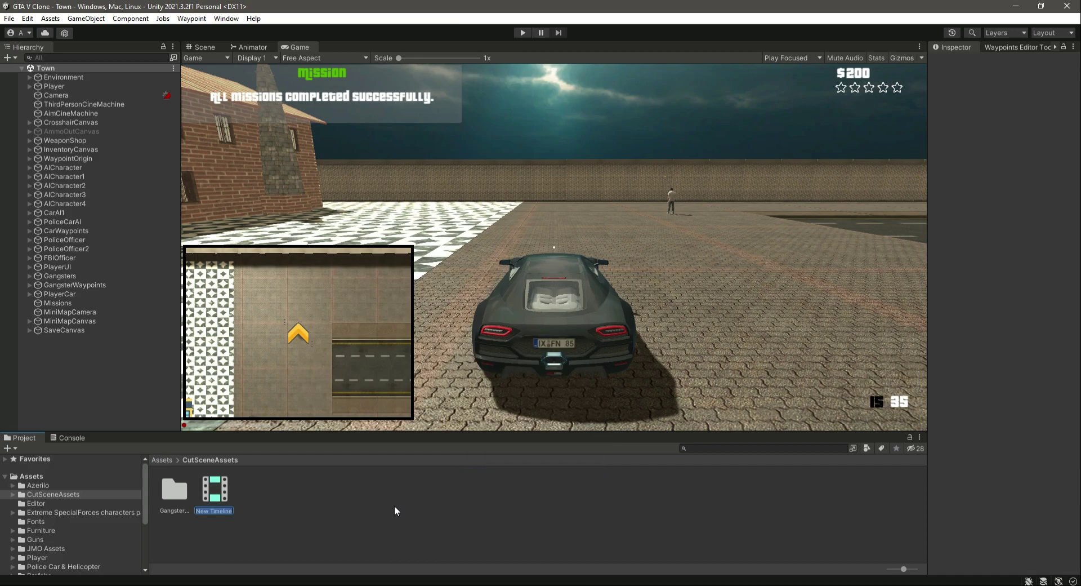
text(CutScene)
key(Return)
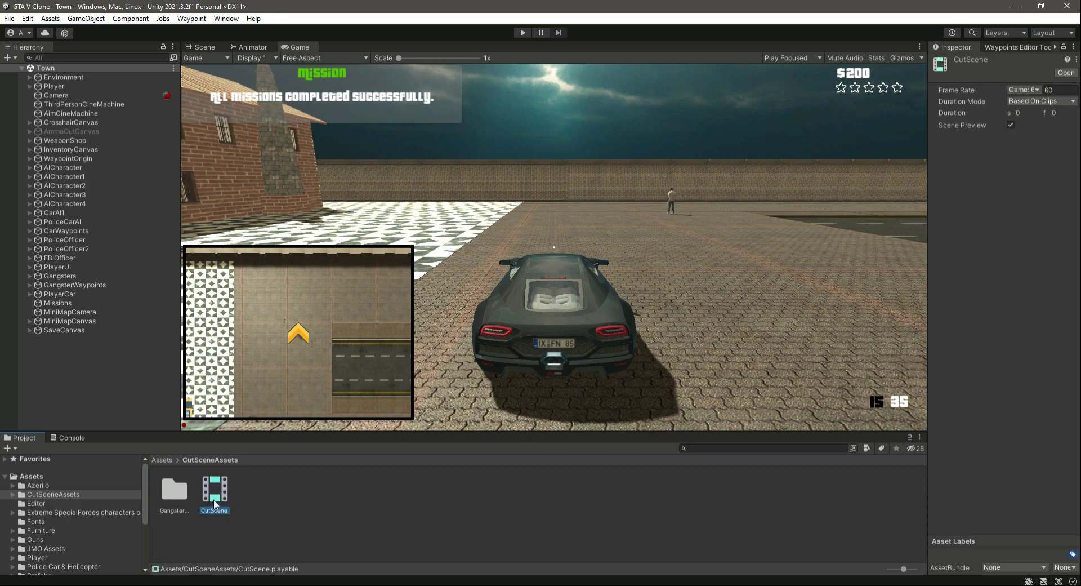
Step: Add the CutScene timeline to the Town scene as an object and frame it in the 3D Scene view
drag(214, 490, 79, 360)
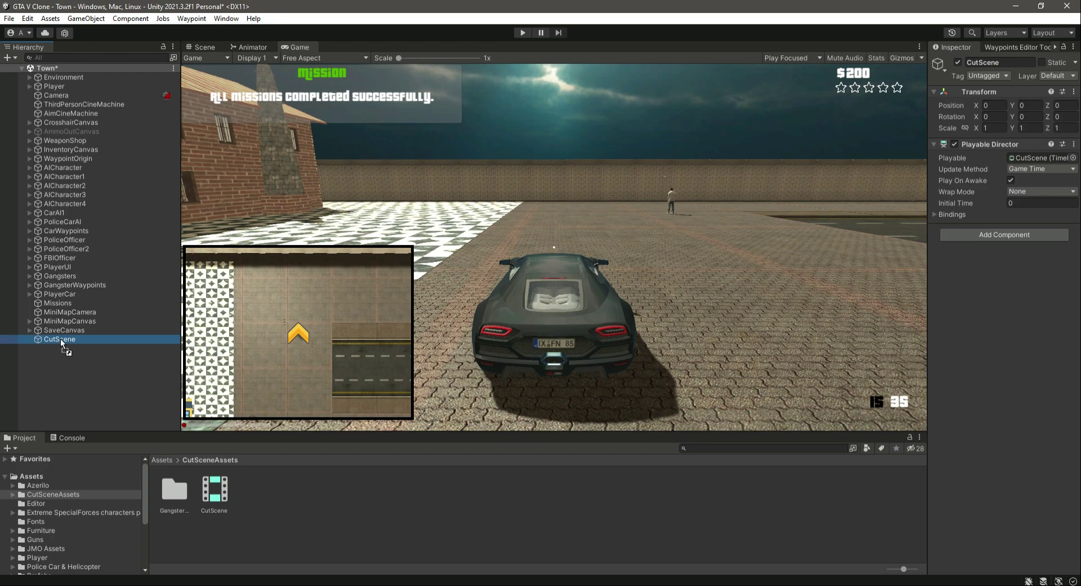
click(202, 46)
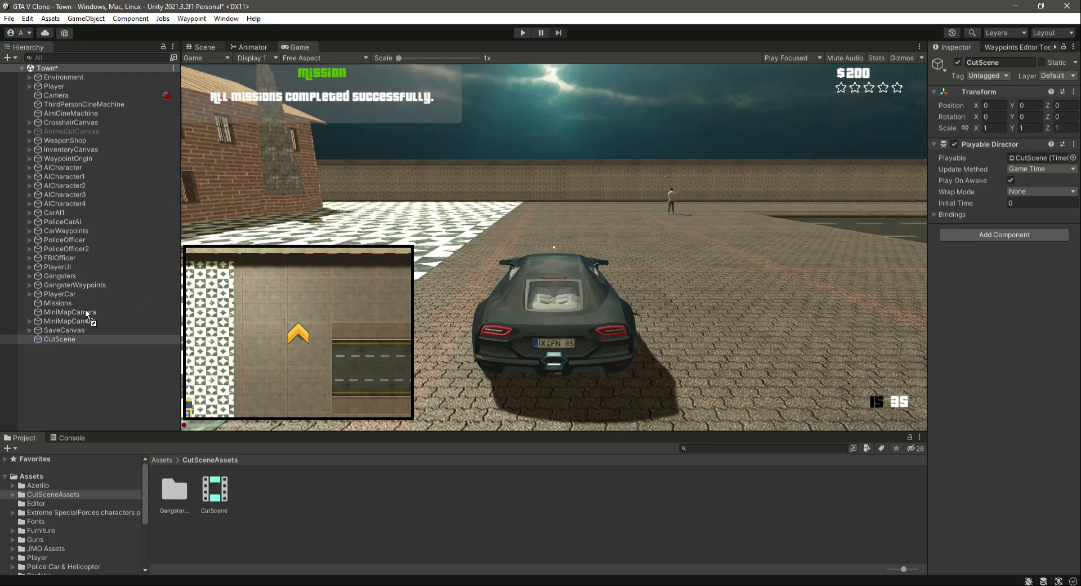
double_click(77, 339)
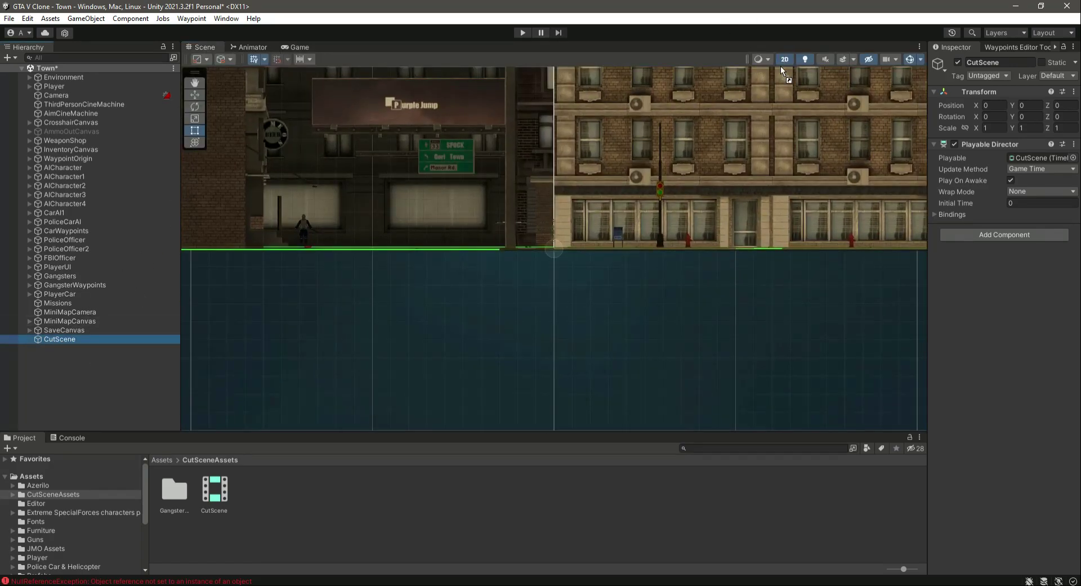
click(785, 59)
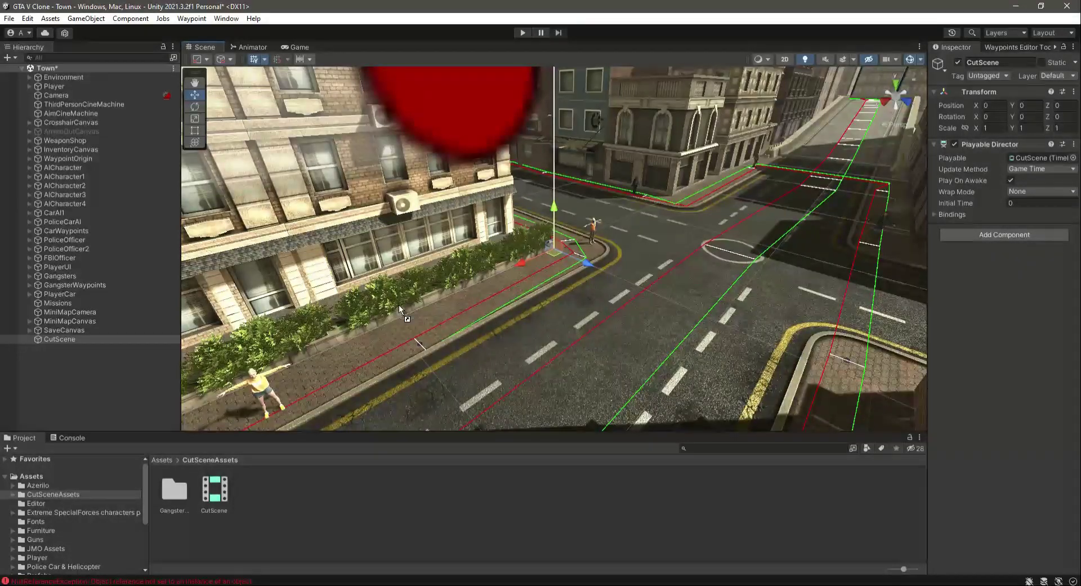
Step: Hide the Scene view gizmos and clear the WaypointEditor errors from the console
click(66, 438)
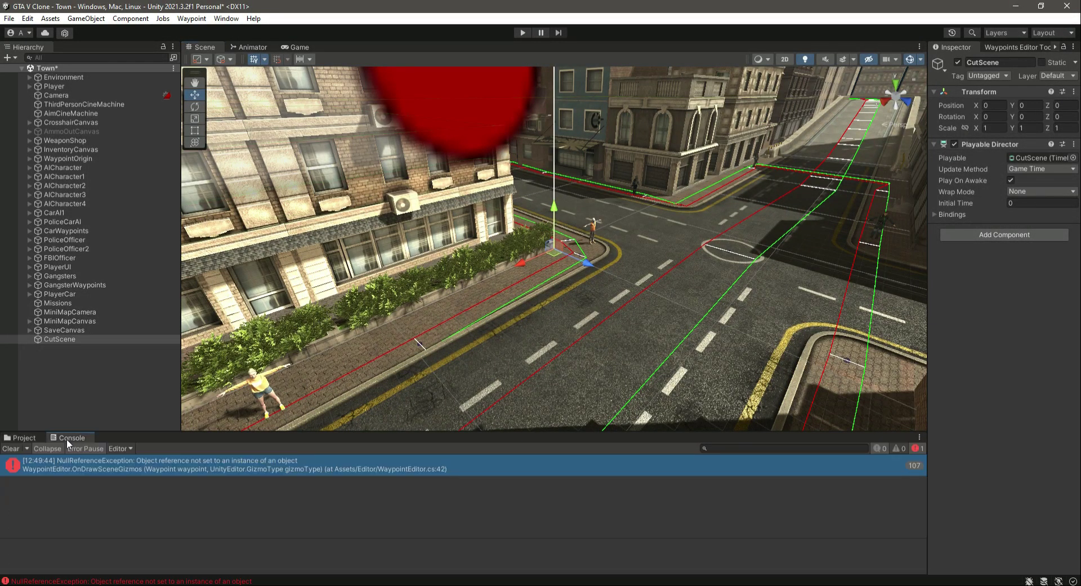
click(12, 448)
click(18, 438)
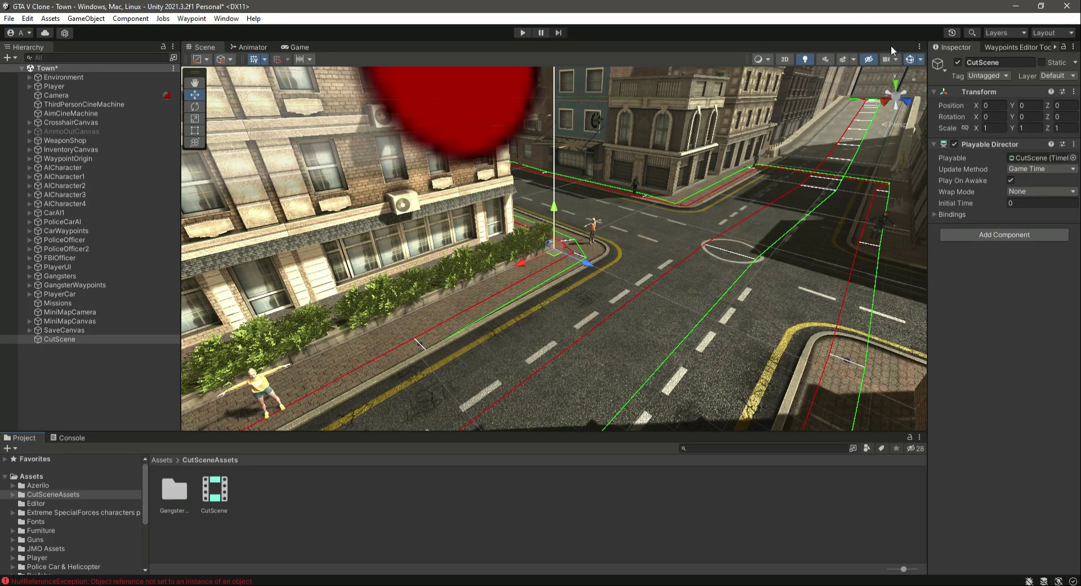
click(912, 59)
click(71, 437)
click(16, 448)
click(21, 438)
Step: Move the CutScene object under the striped shelter on the street corner, to about X 66.466, Z 1.329
right_drag(610, 302, 522, 312)
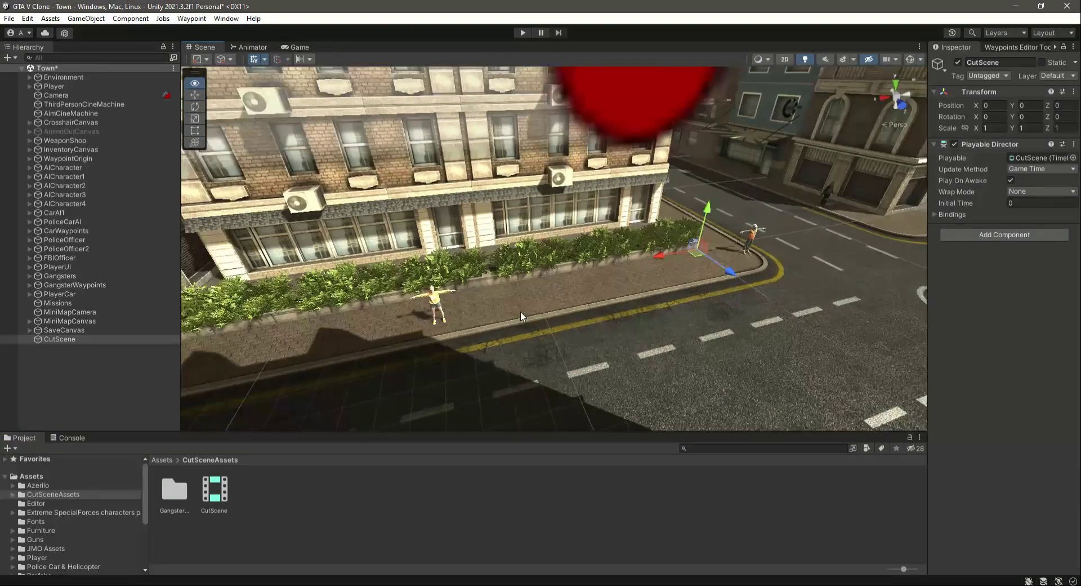
scroll(668, 265, down, 7)
drag(696, 256, 296, 377)
right_drag(637, 394, 488, 359)
scroll(489, 359, up, 3)
drag(606, 392, 321, 333)
right_drag(460, 326, 354, 300)
alt+drag(355, 303, 336, 312)
right_drag(422, 333, 461, 271)
middle_drag(461, 272, 500, 301)
scroll(500, 300, up, 10)
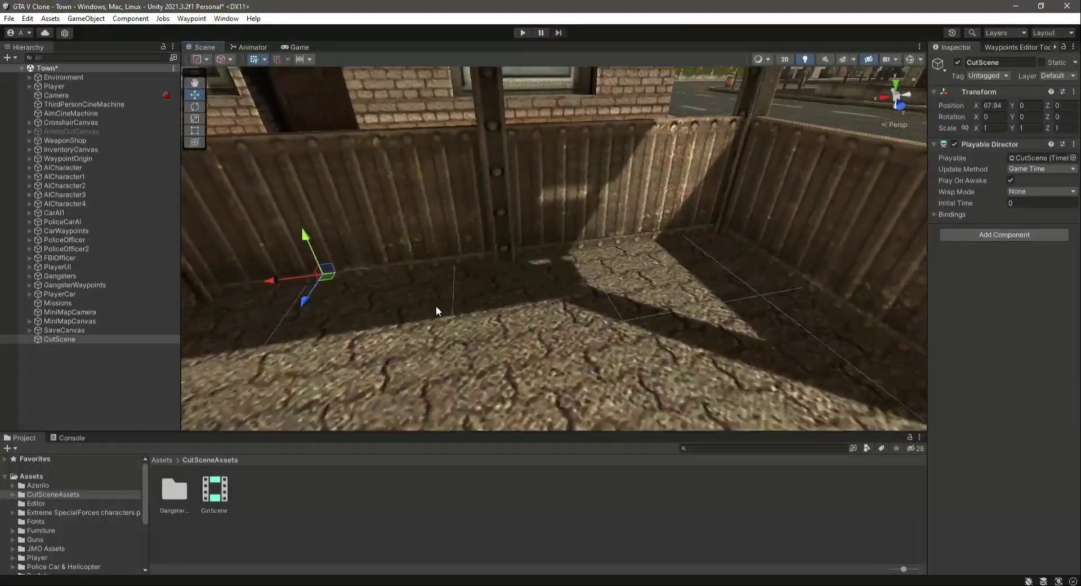
scroll(436, 305, down, 5)
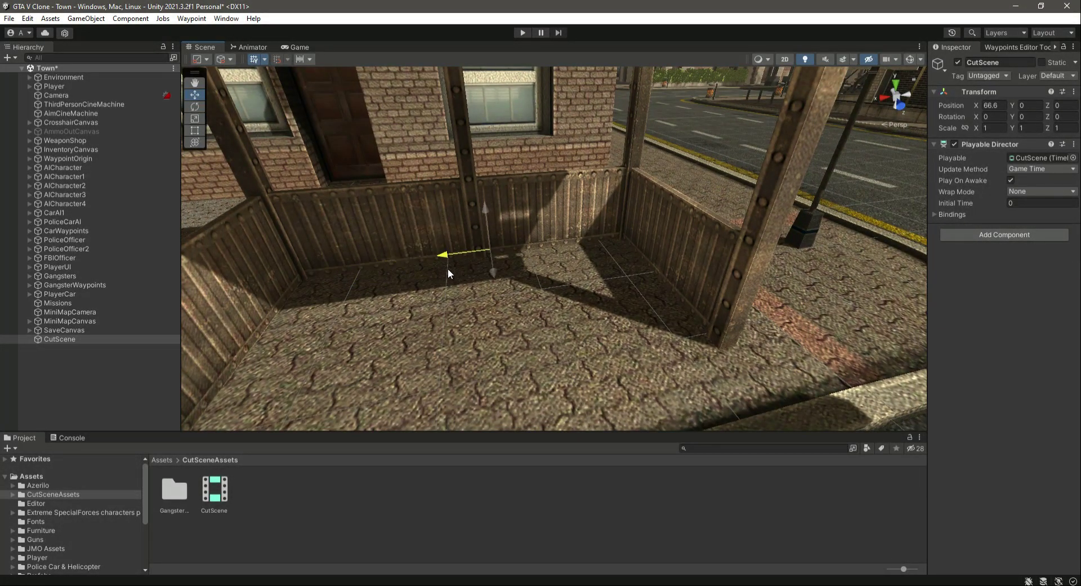
drag(448, 269, 504, 348)
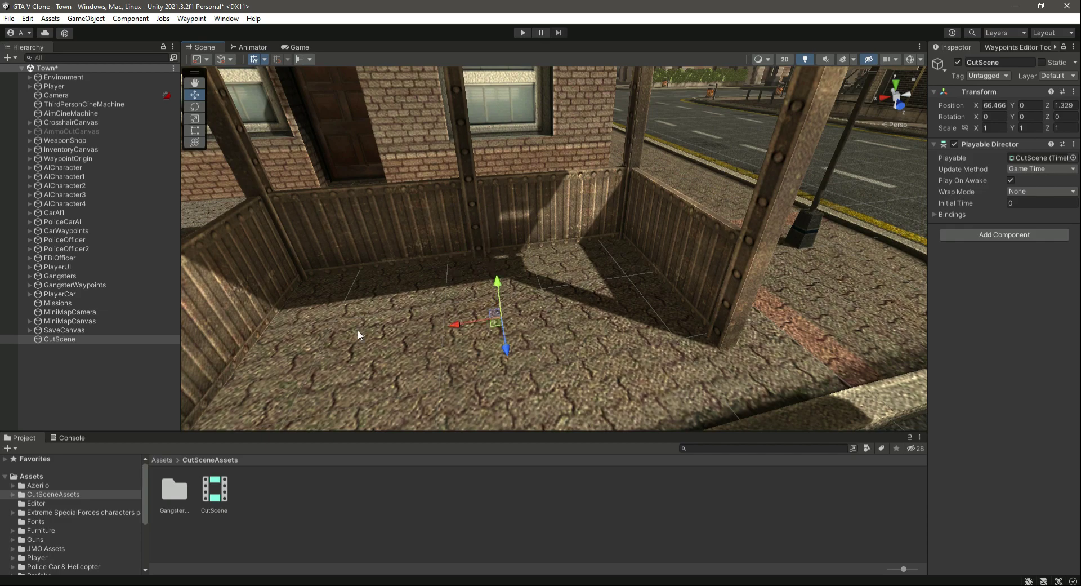
Step: Check the CutScene object's placement under the shelter and save the Town scene
double_click(74, 337)
right_drag(397, 331, 438, 400)
scroll(438, 396, down, 6)
click(58, 340)
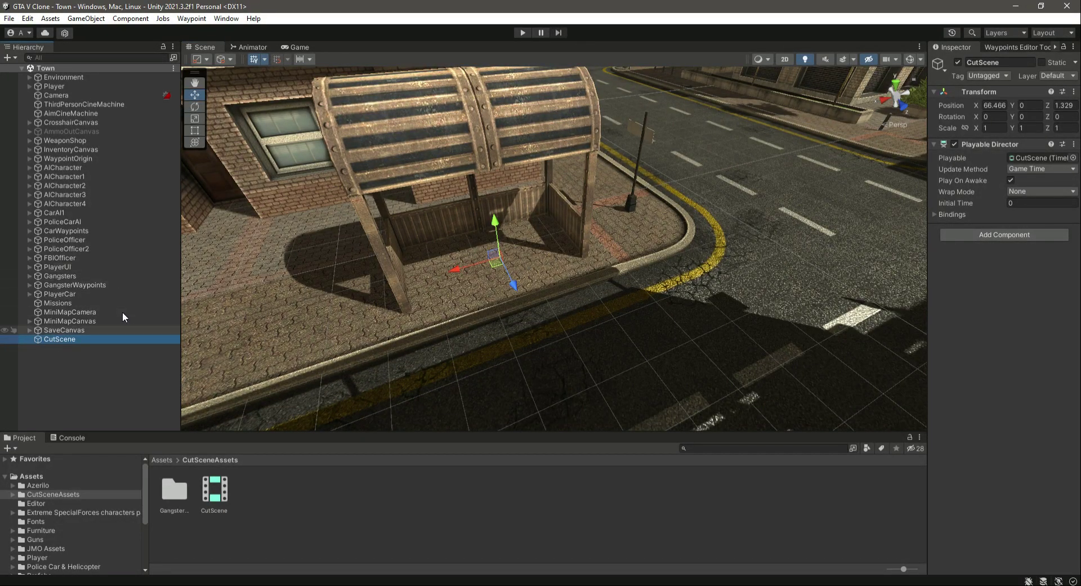
click(106, 359)
key(ctrl+s)
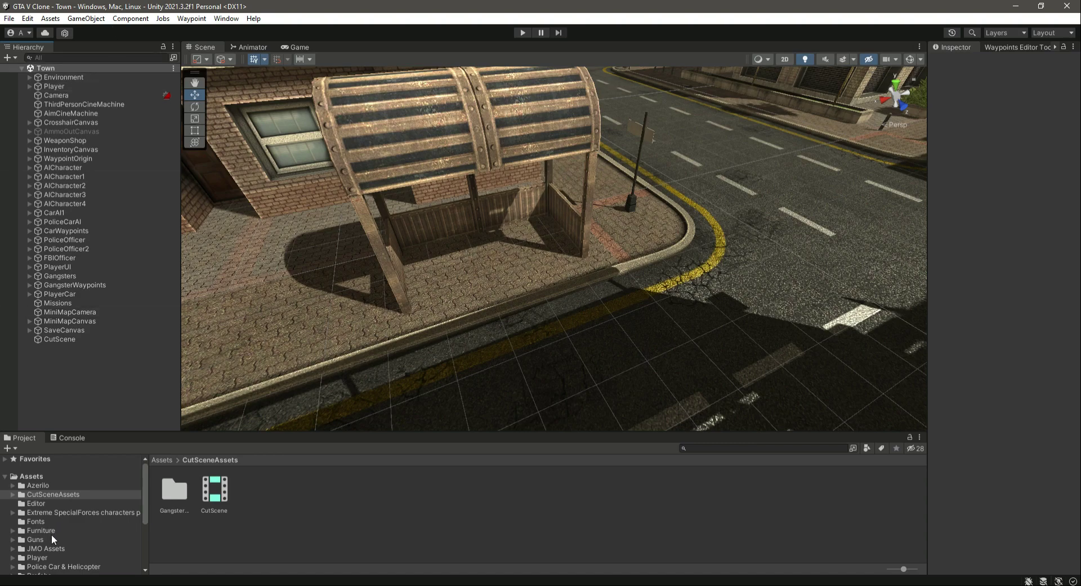
Step: Open the Trevor character's source folder in Player > PlayerCharacters
click(45, 558)
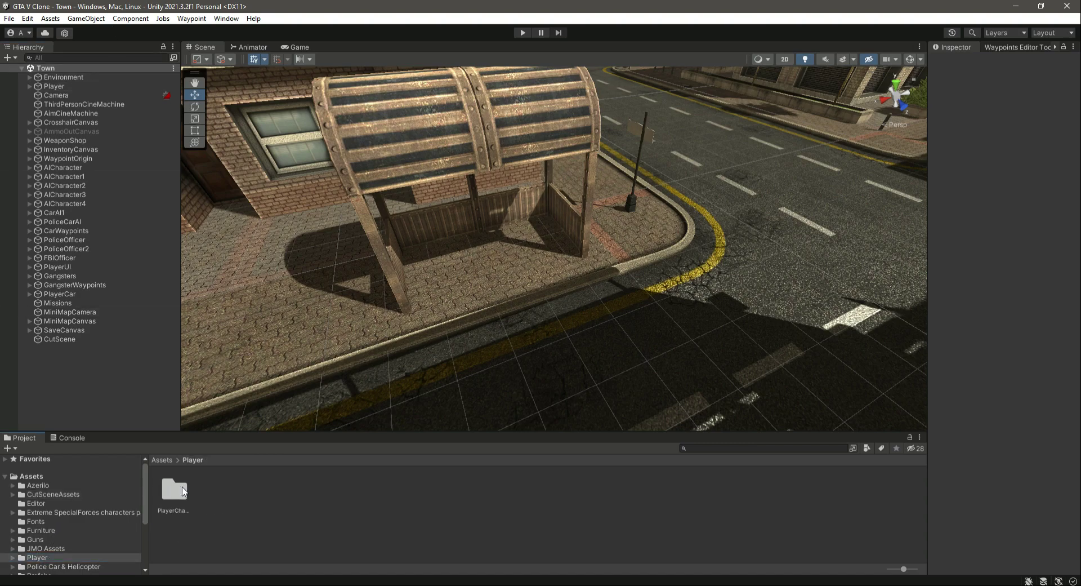
double_click(179, 490)
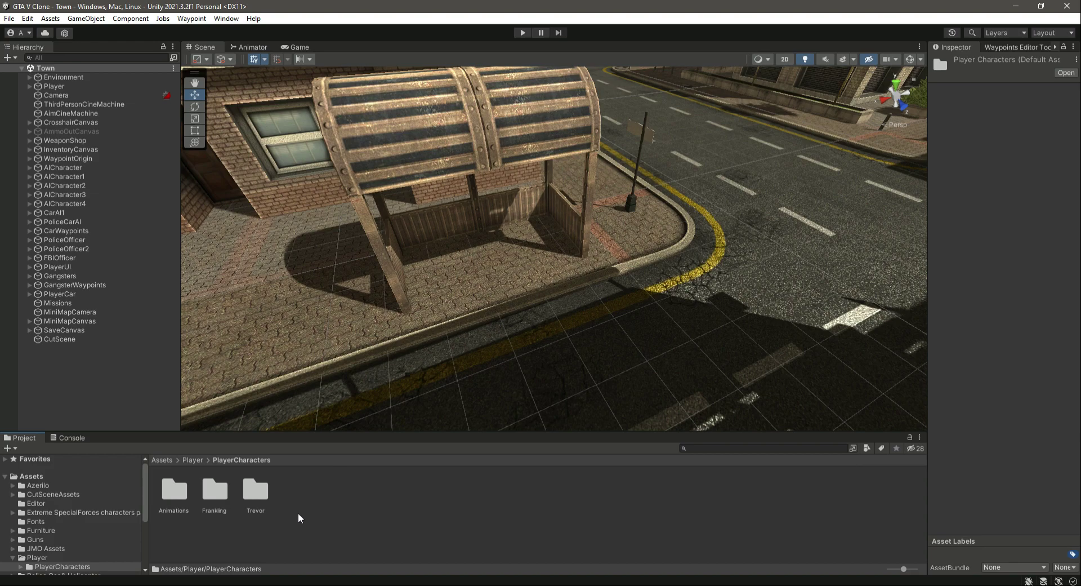
double_click(255, 492)
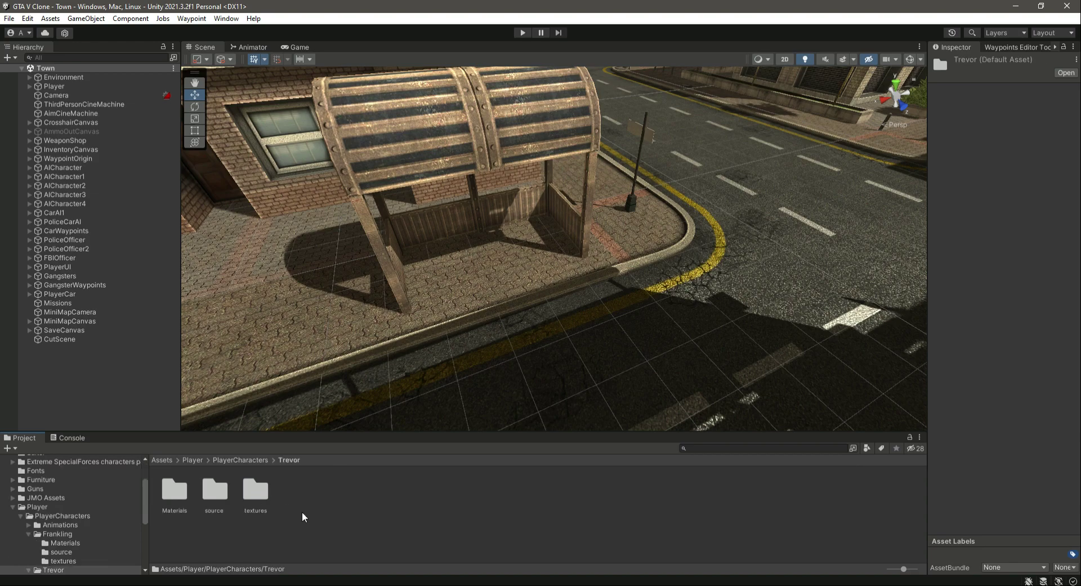
click(212, 494)
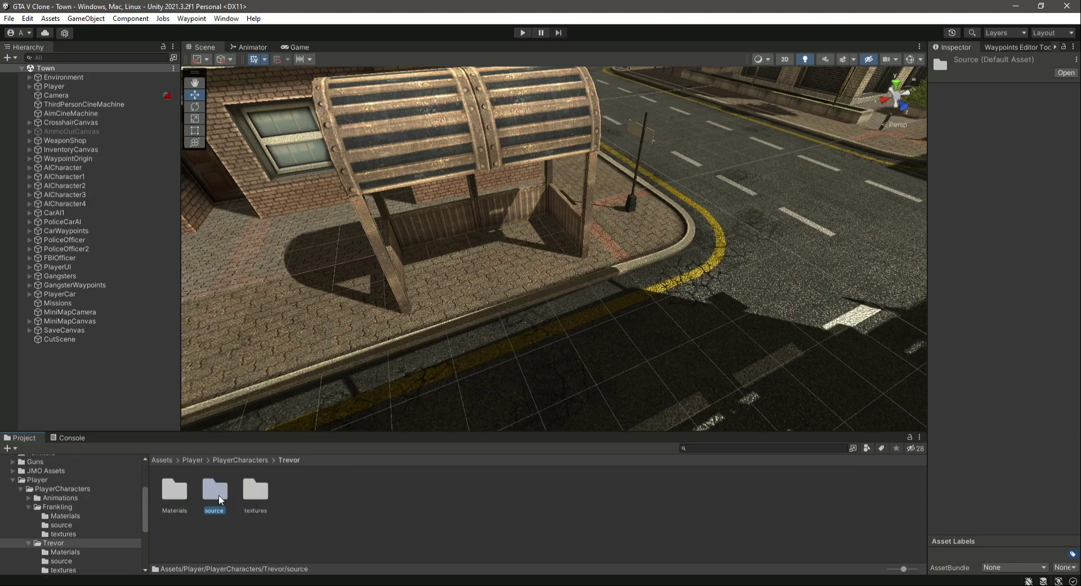
double_click(219, 499)
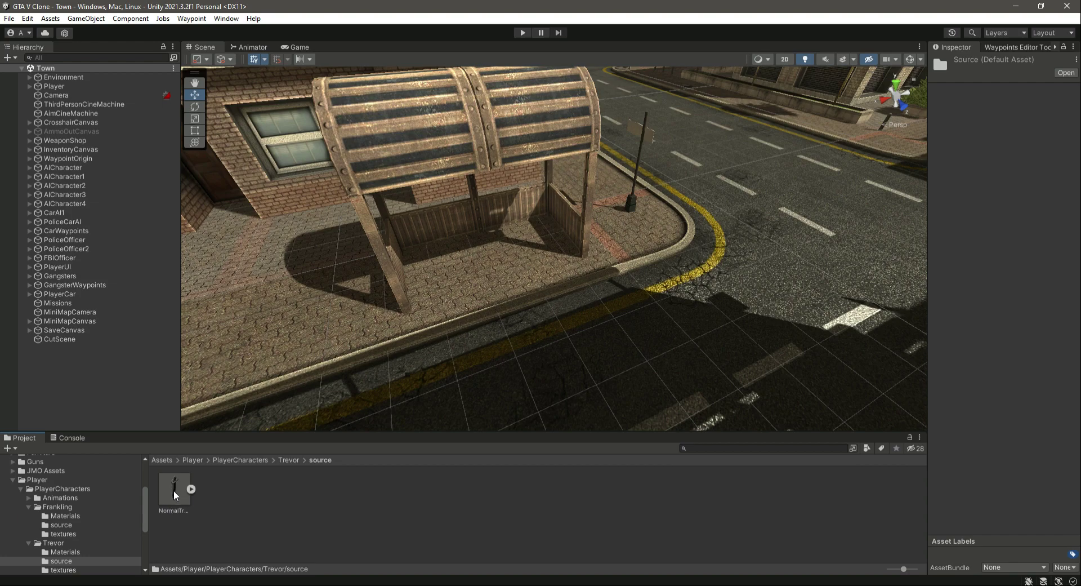
Step: Place the NormalTrevor model under the shelter and reorder it below CutScene in the scene hierarchy
mouse_move(214, 445)
mouse_down()
mouse_move(434, 270)
mouse_move(484, 268)
mouse_move(503, 289)
mouse_up()
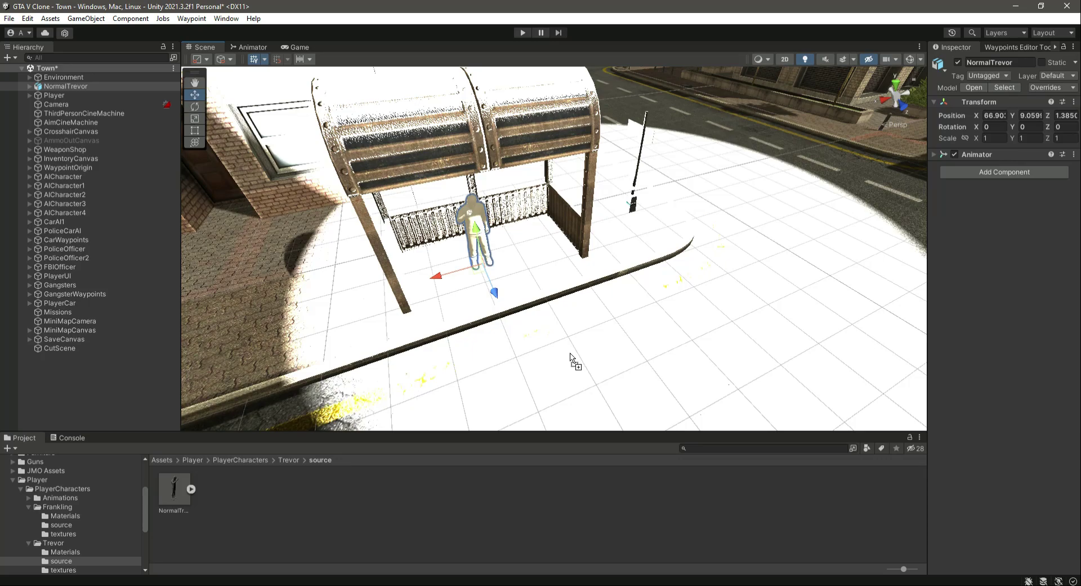
key(f)
drag(71, 86, 90, 401)
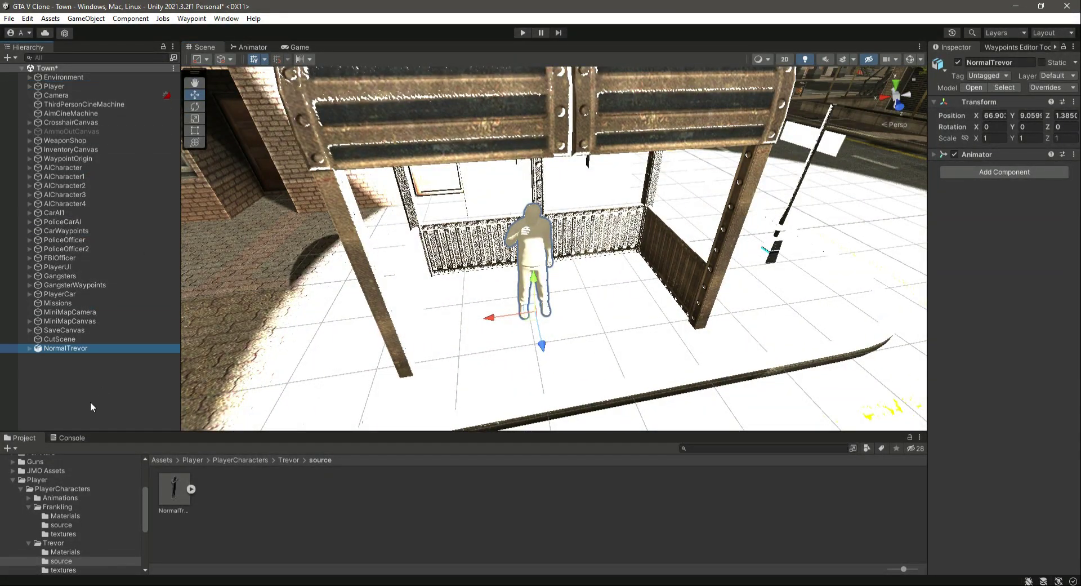
Step: Unpack the NormalTrevor prefab completely
right_click(65, 346)
mouse_move(176, 353)
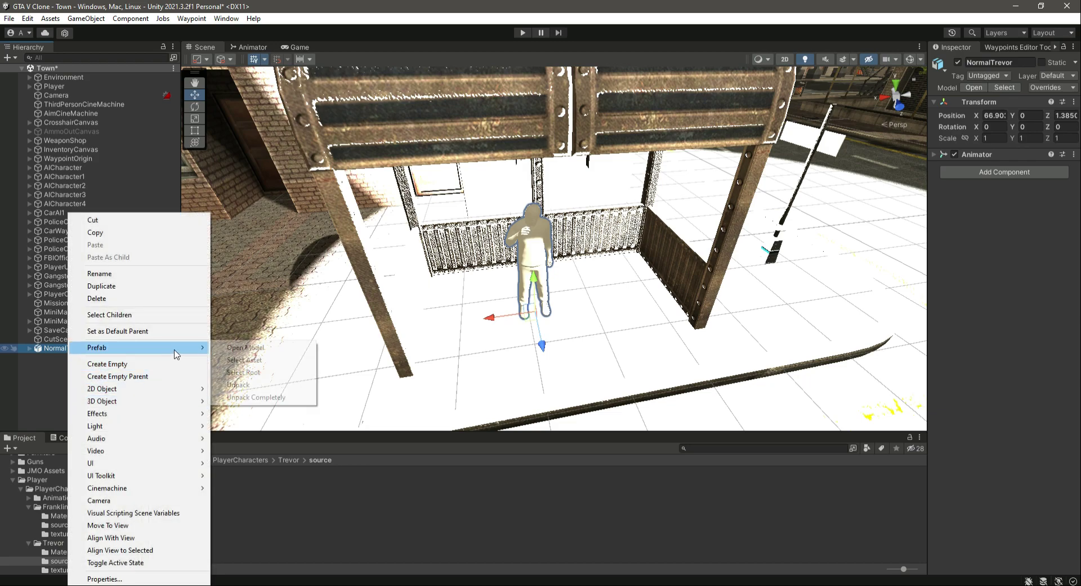
click(249, 400)
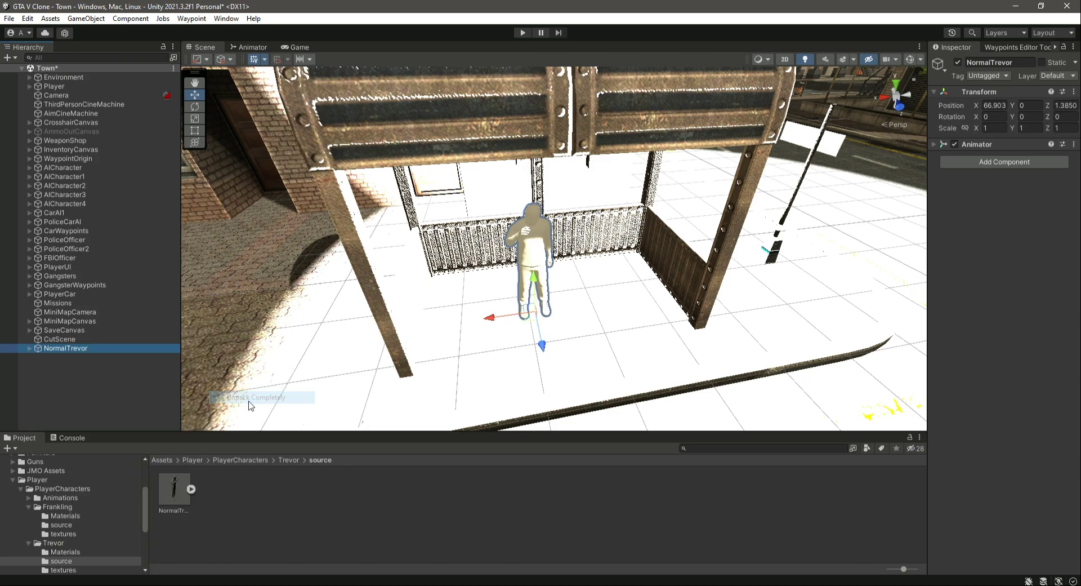
Step: Delete the Camera and Camera.001 children of NormalTrevor
click(30, 348)
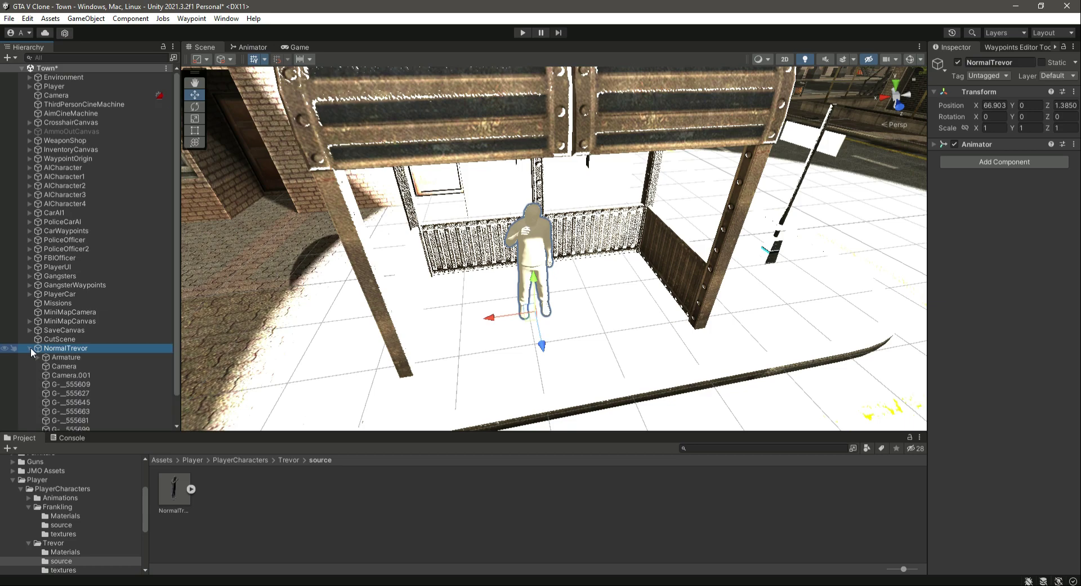
scroll(84, 343, down, 2)
click(76, 335)
shift+click(99, 345)
key(Delete)
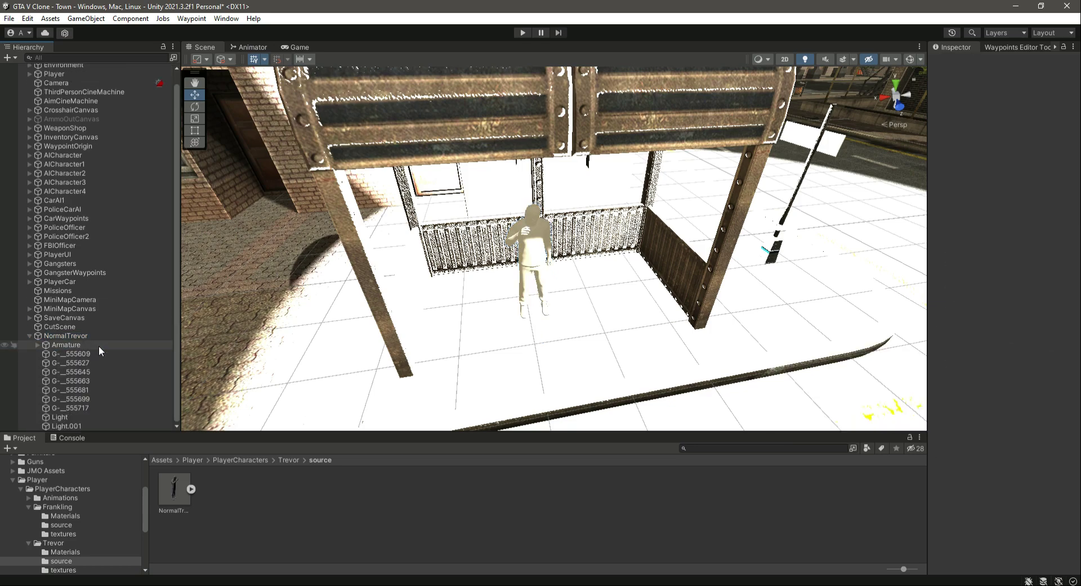
Step: Delete the Light and Light.001 children of NormalTrevor and collapse the character in the hierarchy
click(85, 418)
shift+click(86, 426)
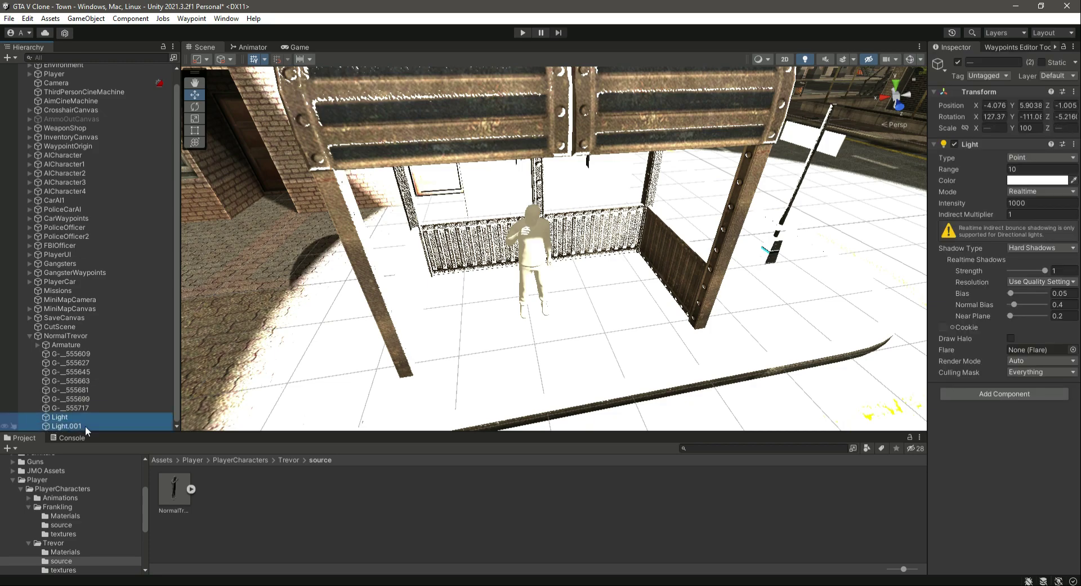
key(Delete)
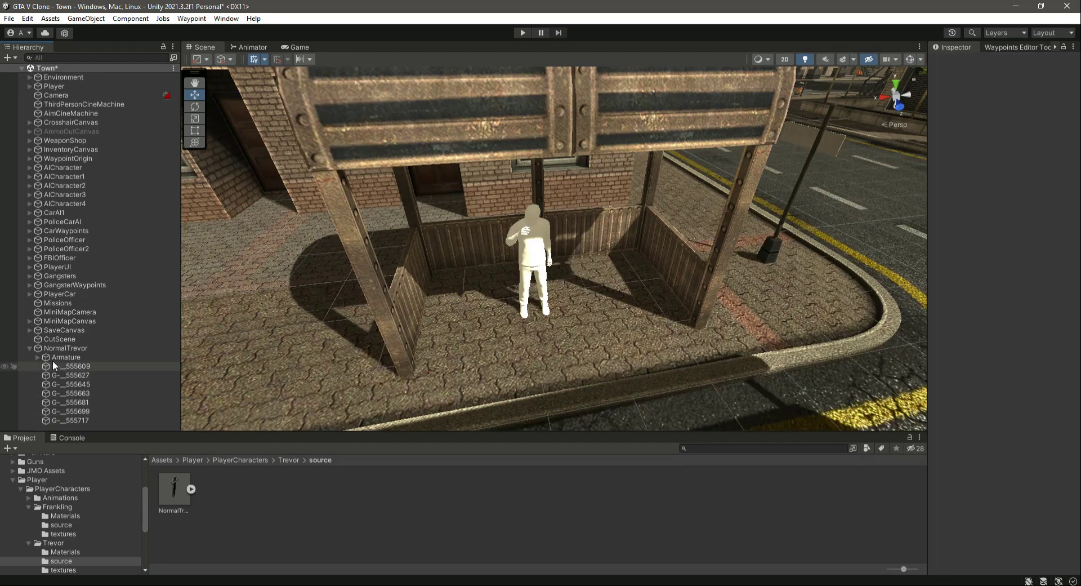
click(29, 348)
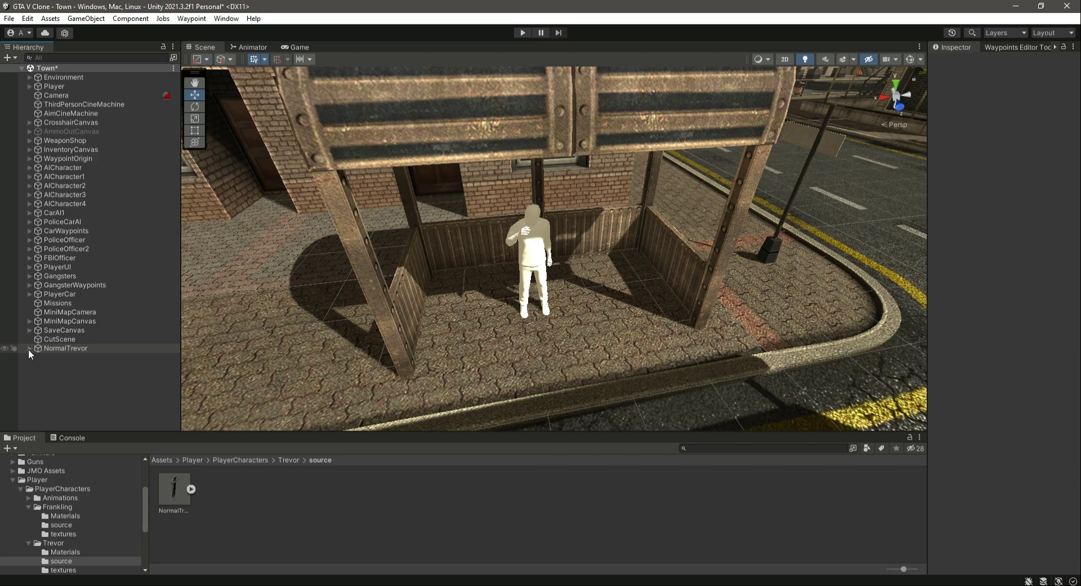
Step: Open the Trevor character's Materials folder in Player > PlayerCharacters
right_drag(498, 342, 543, 352)
key(w)
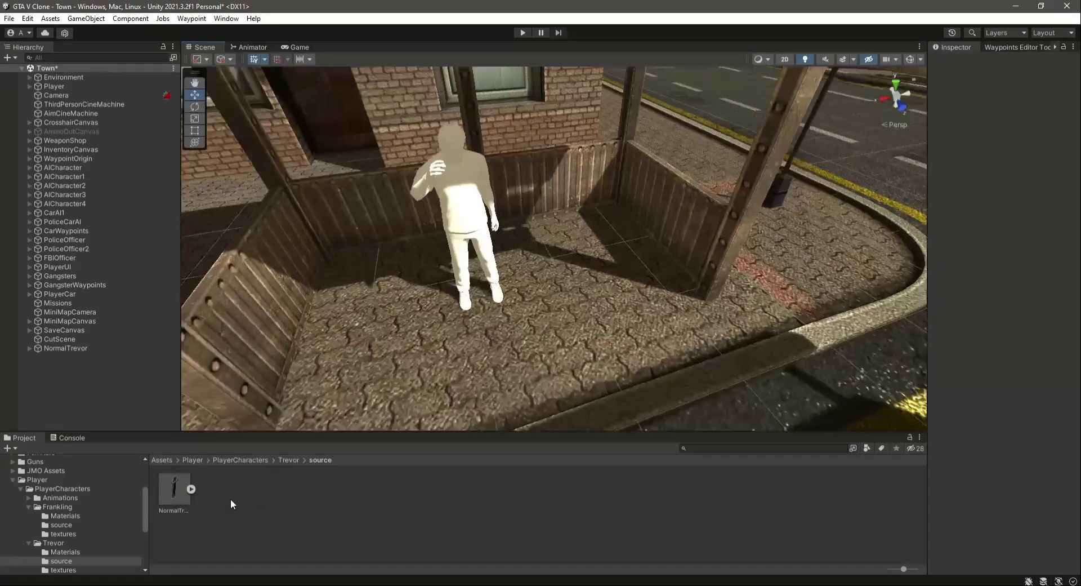
click(294, 459)
double_click(176, 493)
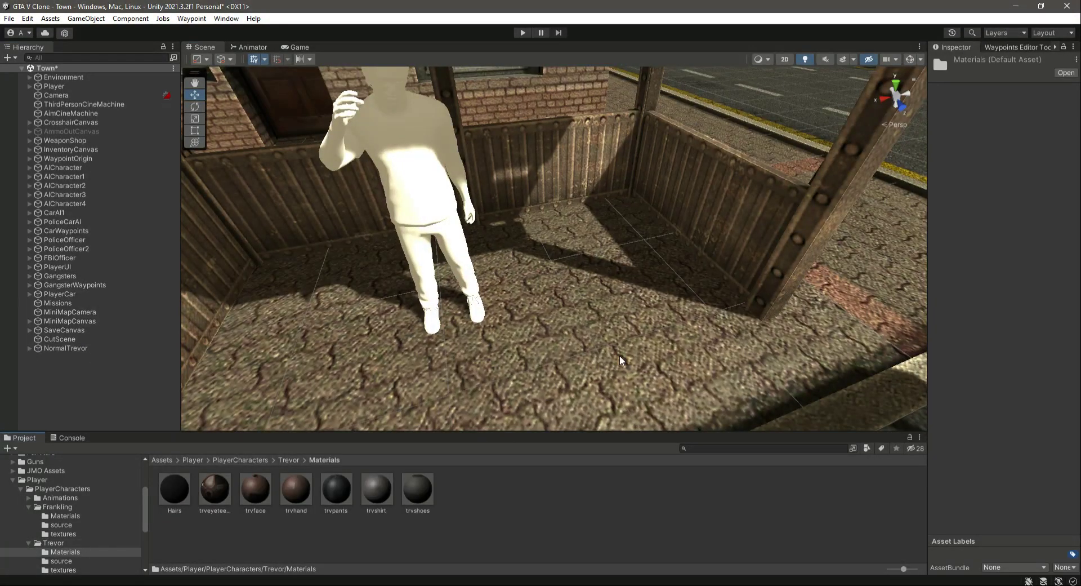
Step: Apply the Hairs material to the Trevor model's hair and the trvhand material to its hands
right_drag(621, 360, 546, 246)
scroll(546, 246, up, 4)
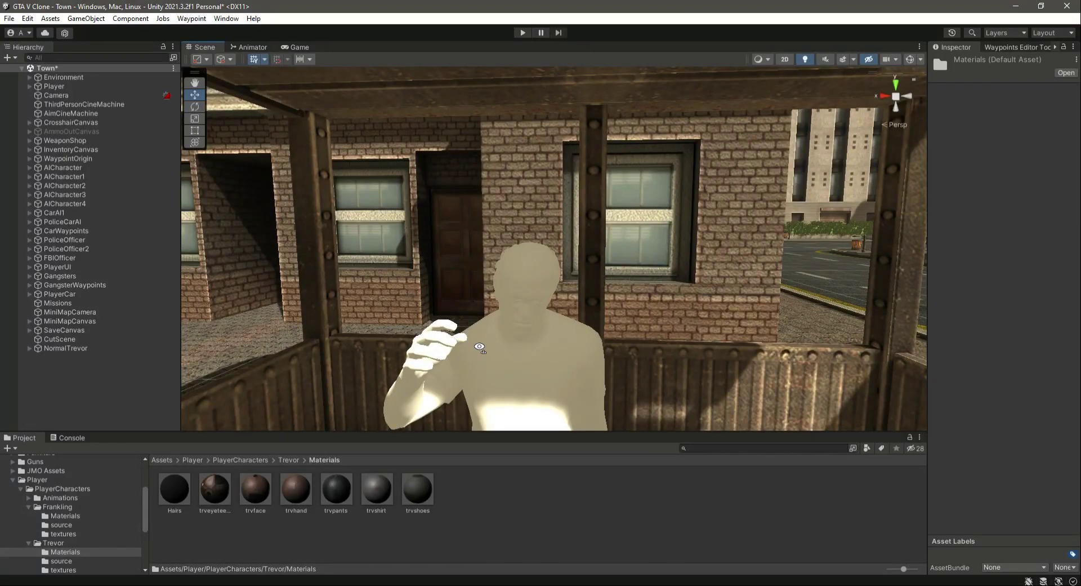
right_drag(479, 346, 484, 375)
drag(179, 489, 513, 197)
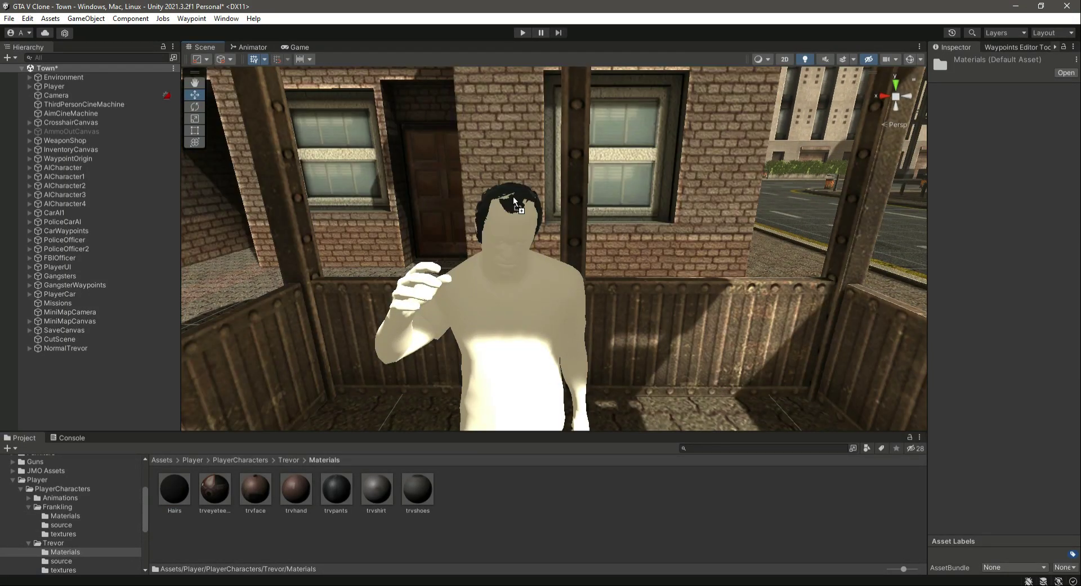
alt+drag(373, 363, 384, 386)
drag(302, 505, 372, 293)
Step: Apply the trvpants material to the Trevor model's trousers and the trvshirt material to its shirt
right_drag(400, 350, 415, 388)
drag(336, 489, 527, 392)
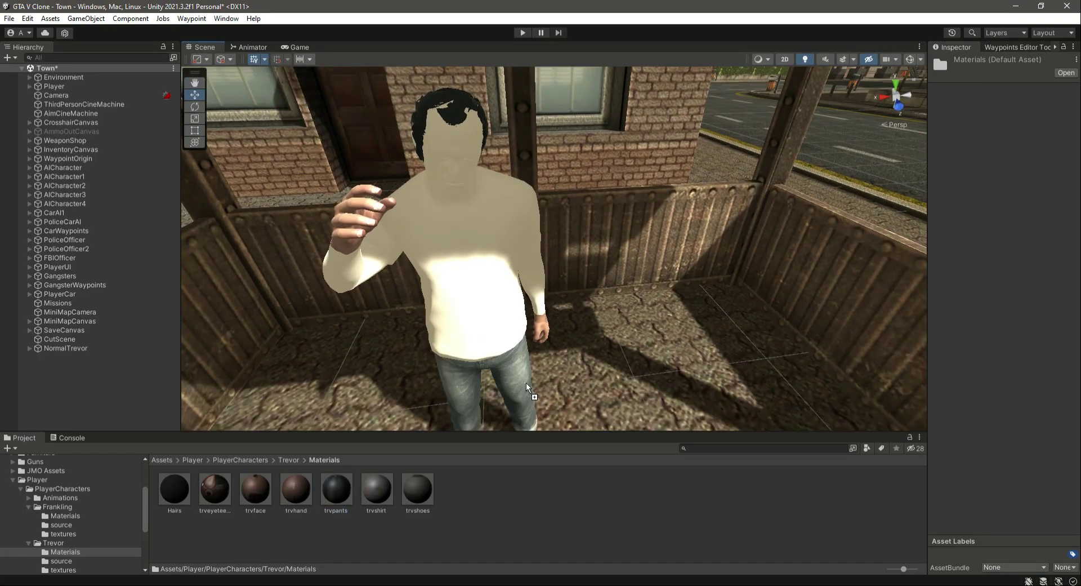
right_drag(528, 355, 532, 390)
drag(374, 488, 472, 223)
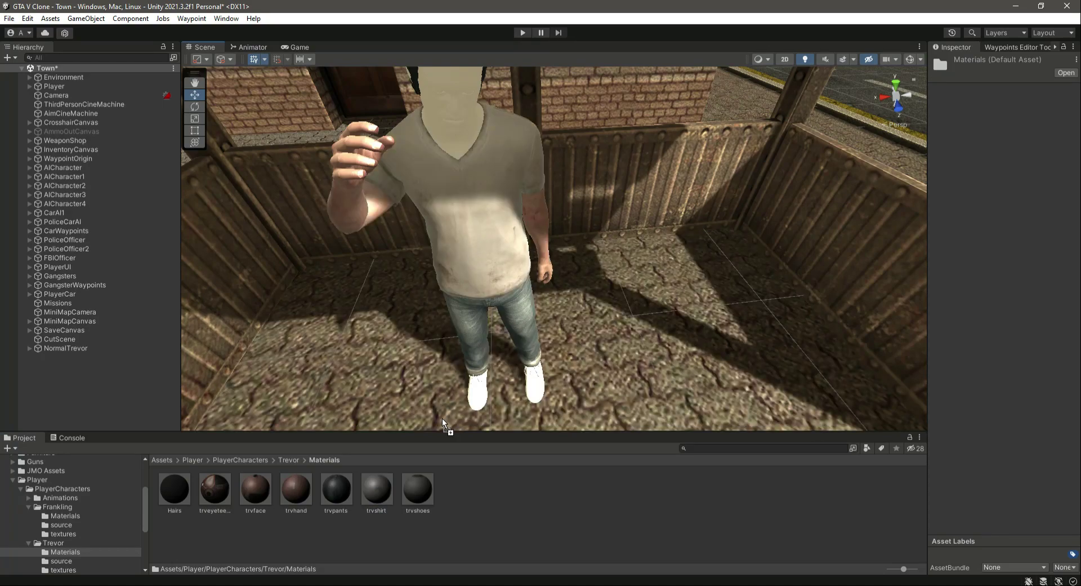
Step: Apply the trvshoes material to the Trevor model's shoes and the trvface material to its face
drag(417, 496, 534, 388)
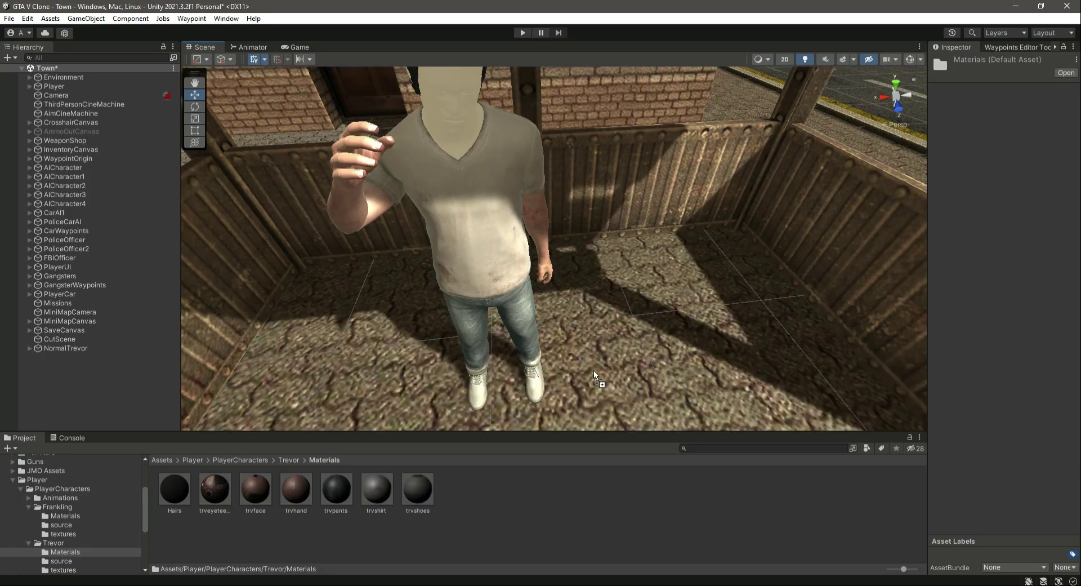
right_drag(484, 361, 478, 324)
drag(252, 482, 469, 200)
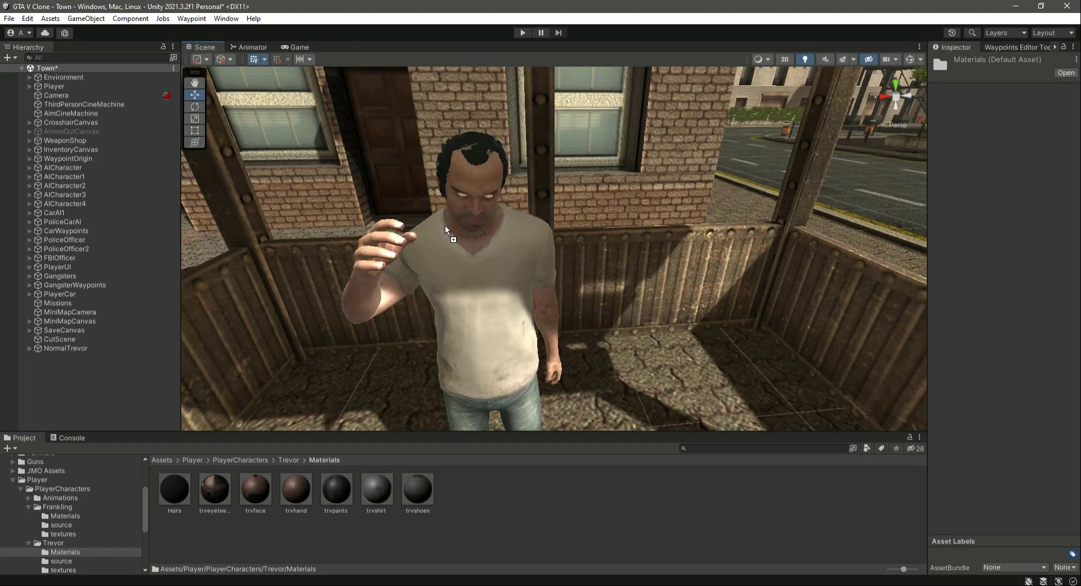
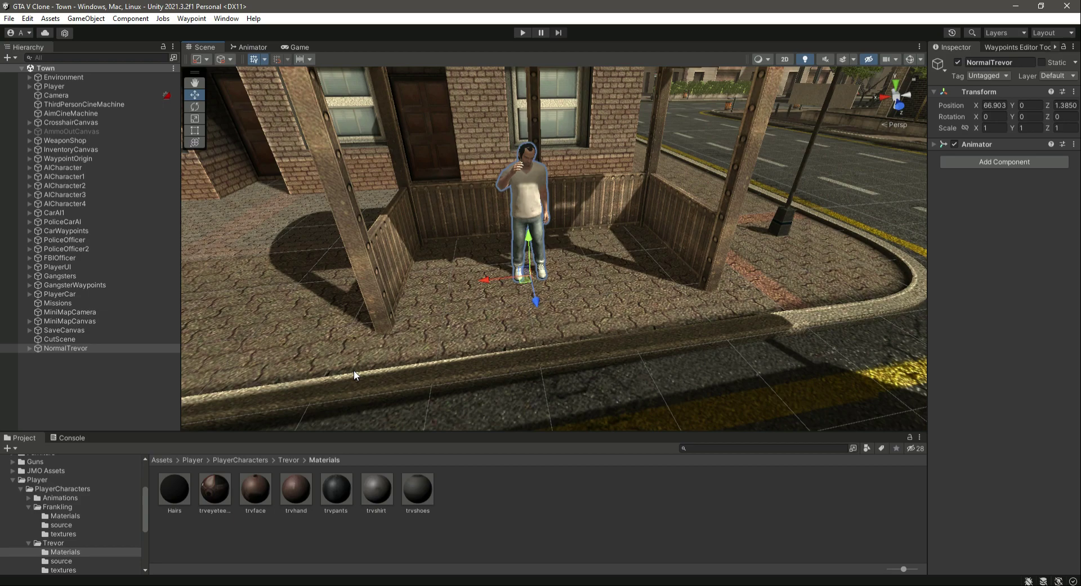
Step: Examine the textured Trevor model up close and expand its Animator component
right_drag(539, 344, 575, 304)
scroll(586, 329, up, 5)
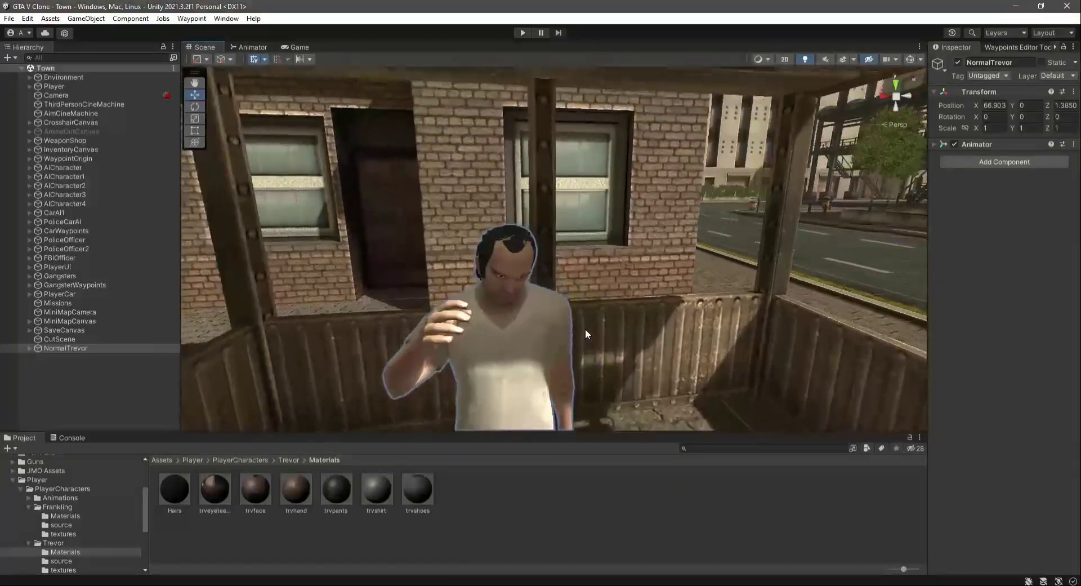
key(f)
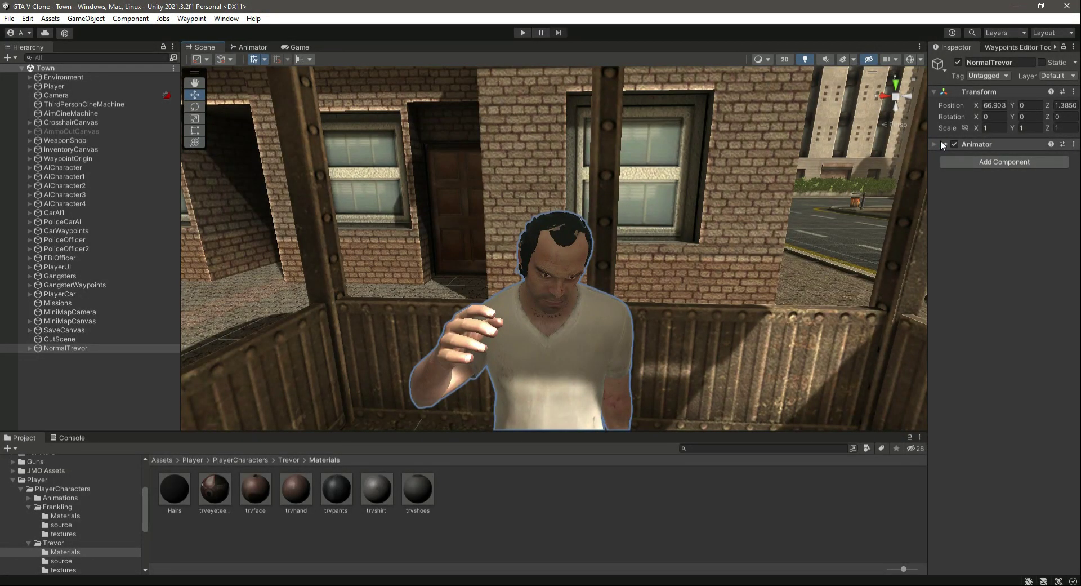
click(935, 144)
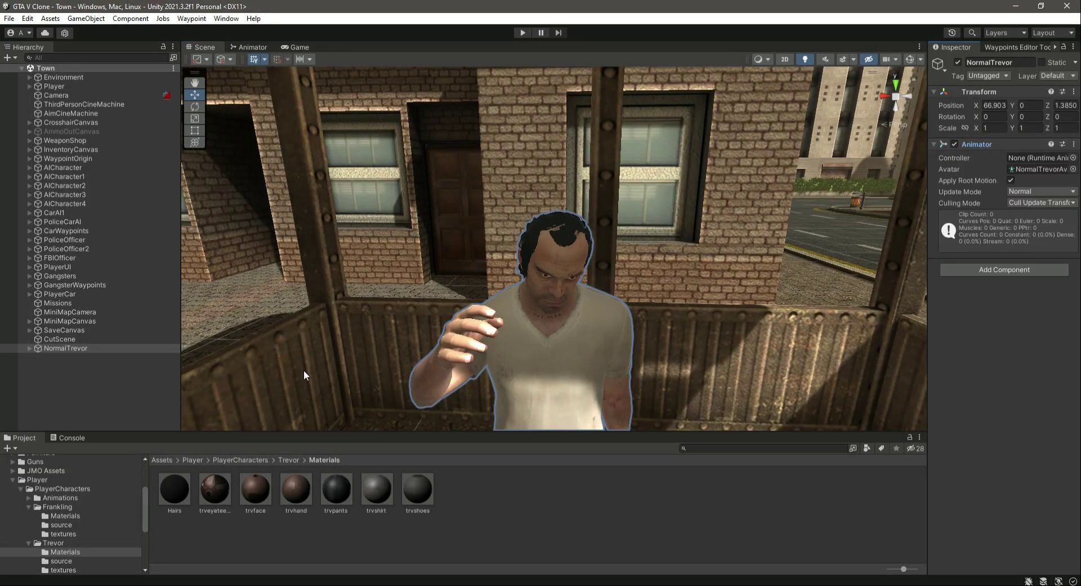
Step: Open the Rig import settings of the NormalTrevor model in Trevor's source folder
click(11, 481)
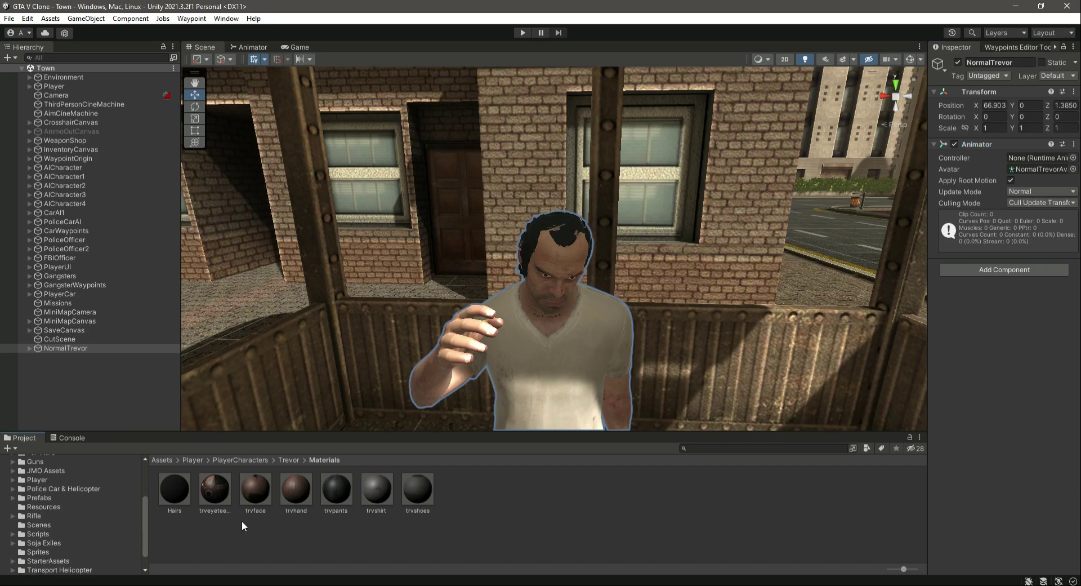
click(288, 459)
click(217, 490)
double_click(217, 490)
click(175, 494)
click(980, 91)
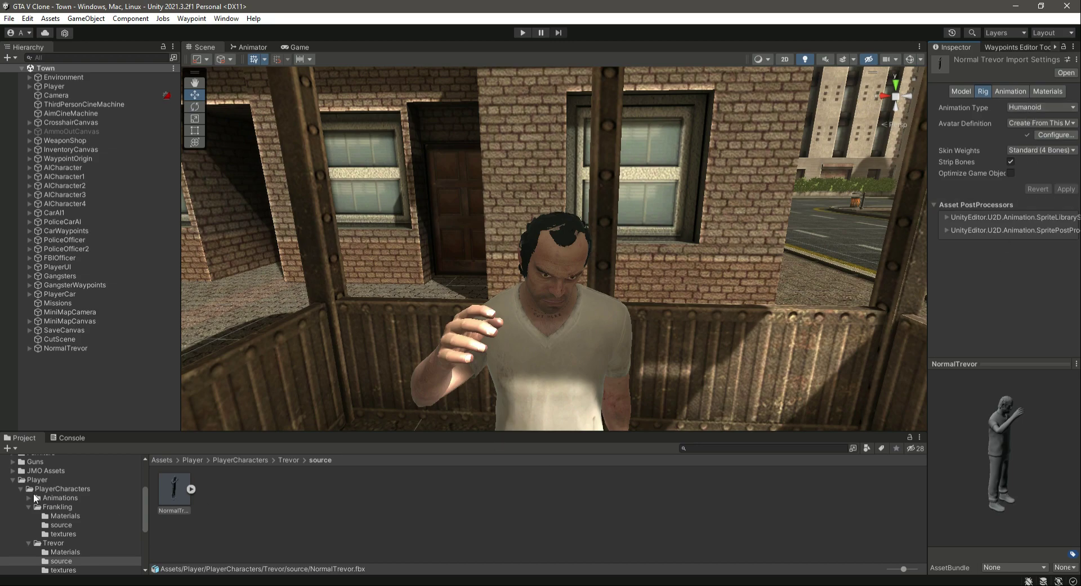
Step: Preview the Rebel_a@Kneel animation from CutSceneAssets > GangsterCutsceneAnimations on the NormalTrevor character
click(13, 479)
scroll(45, 491, up, 3)
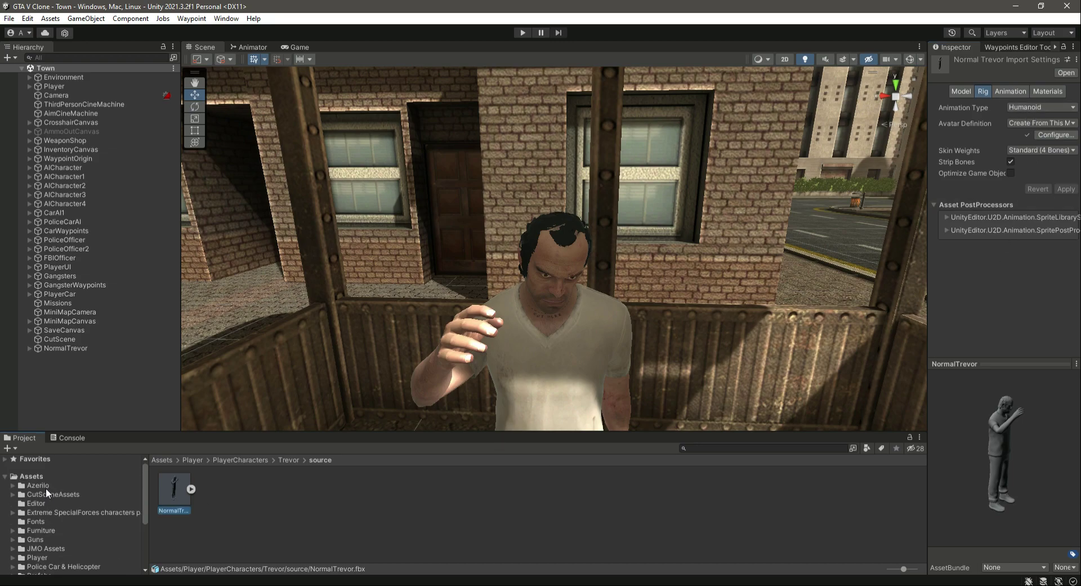
click(62, 493)
double_click(174, 490)
click(214, 489)
click(1022, 91)
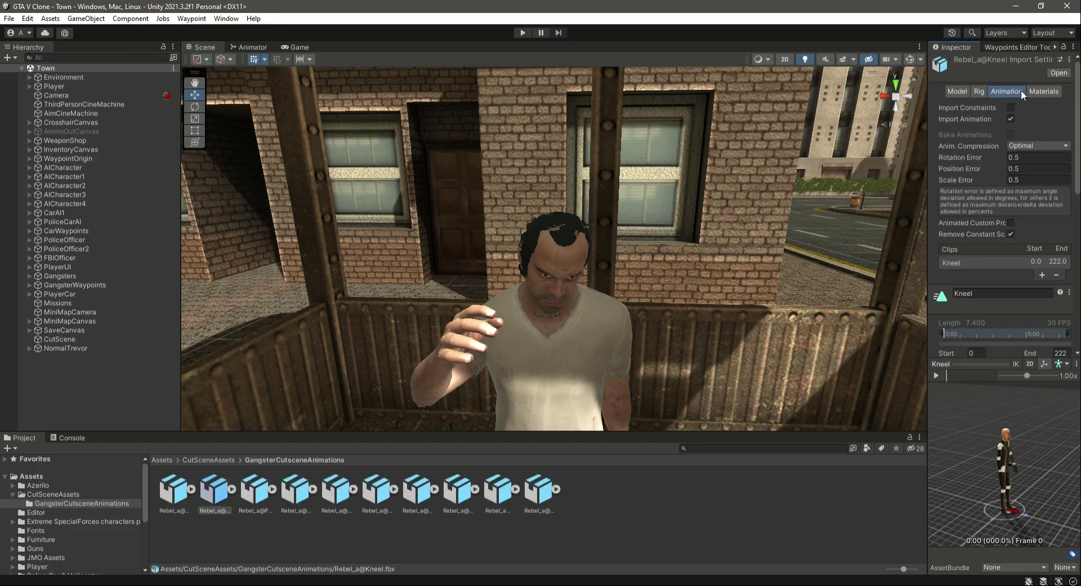
click(77, 348)
drag(76, 346, 983, 451)
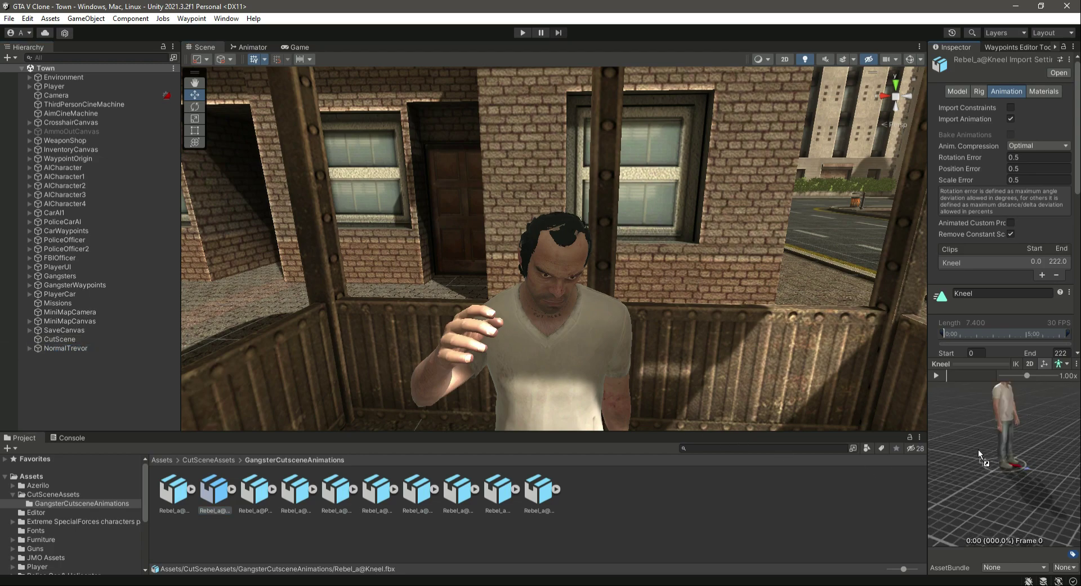
click(937, 376)
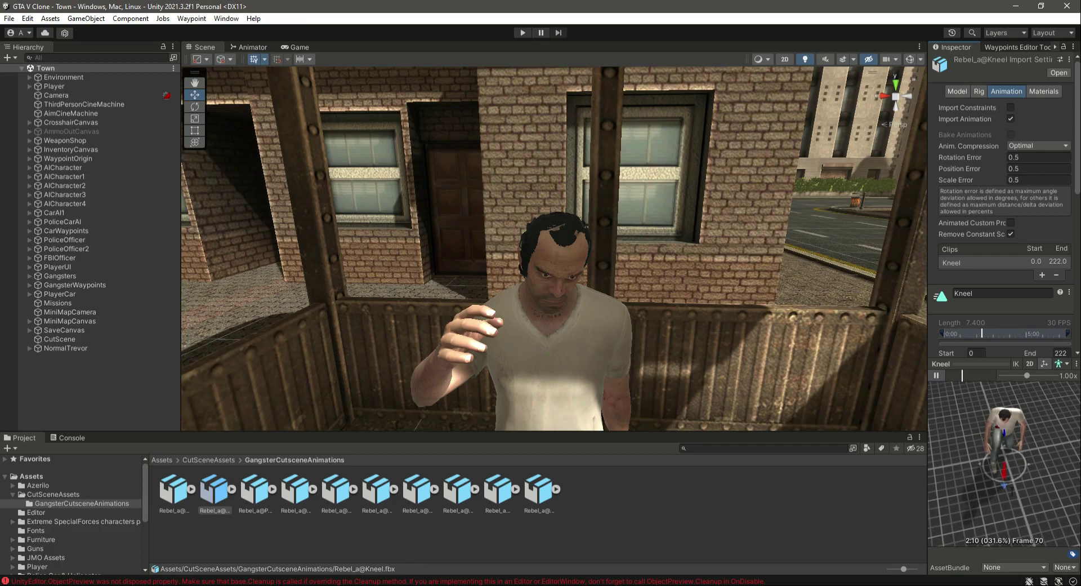
Step: Clear the Console messages and return to the project's GangsterCutsceneAnimations assets with nothing selected
click(70, 437)
click(11, 449)
click(20, 437)
click(809, 515)
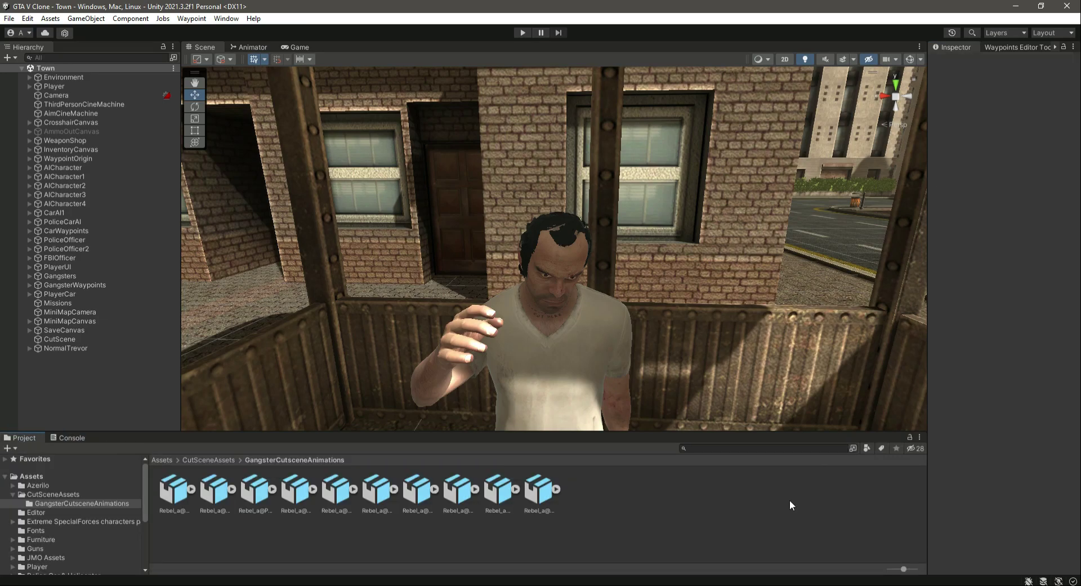
Step: Rename the NormalTrevor object in the Town scene as PlayerCutScene
click(57, 347)
click(1019, 63)
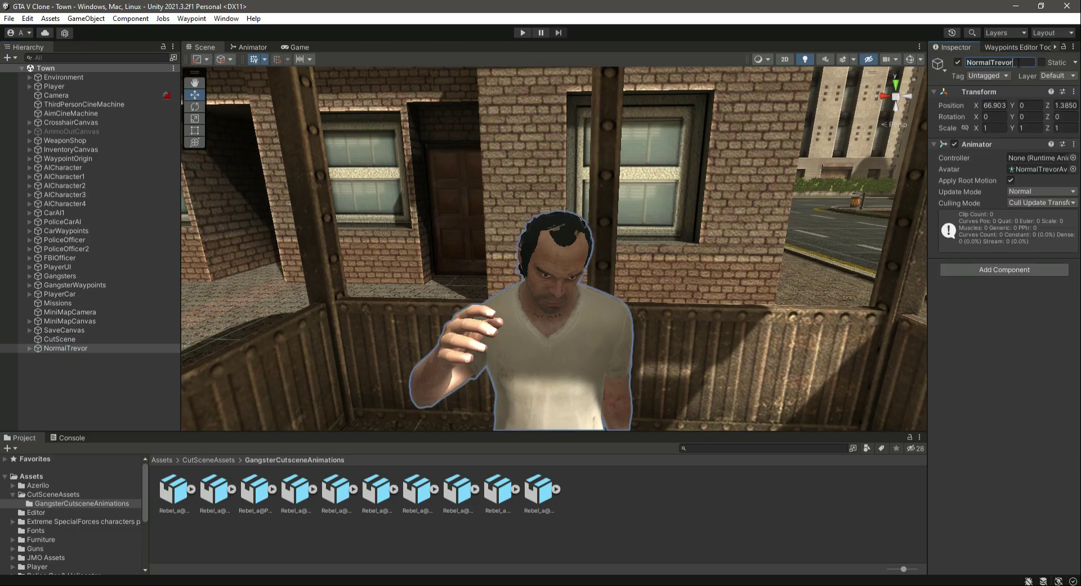
double_click(1017, 62)
text(PlayerCUtScene)
key(BackSpace)
text(u)
key(Return)
Step: Look over the bus shelter and the pavement by the large windows across the street for a gangster spot
key(s)
right_drag(574, 313, 620, 280)
key(w)
key(s)
key(w)
key(s)
click(101, 386)
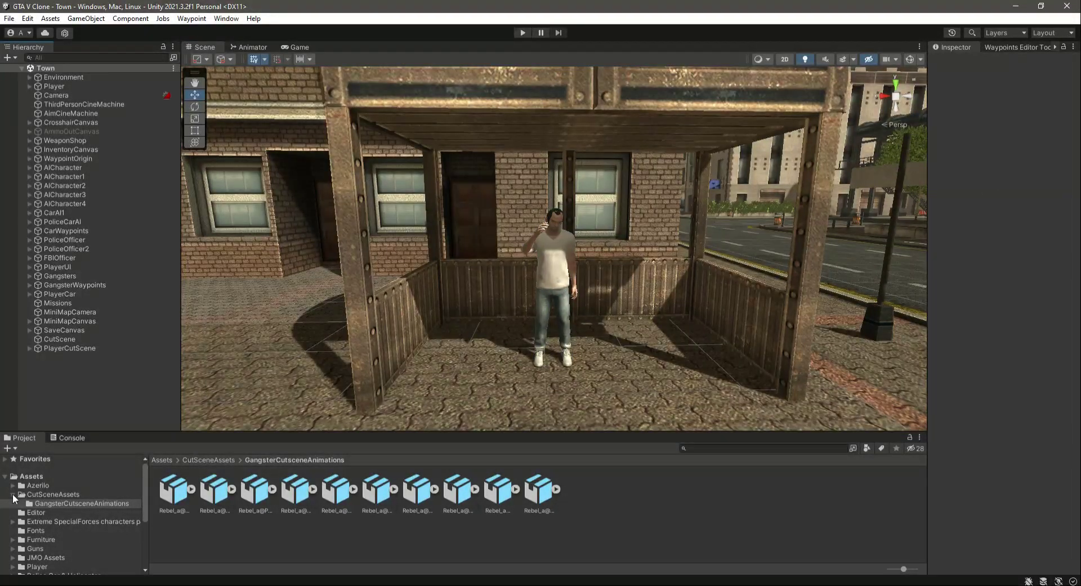
click(13, 494)
right_drag(788, 305, 587, 349)
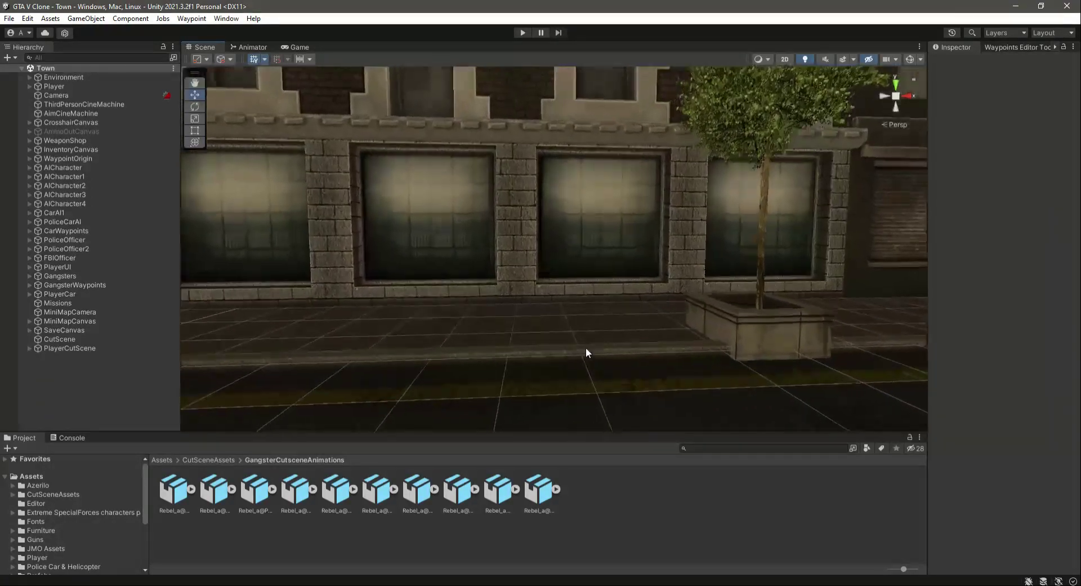
scroll(586, 352, up, 5)
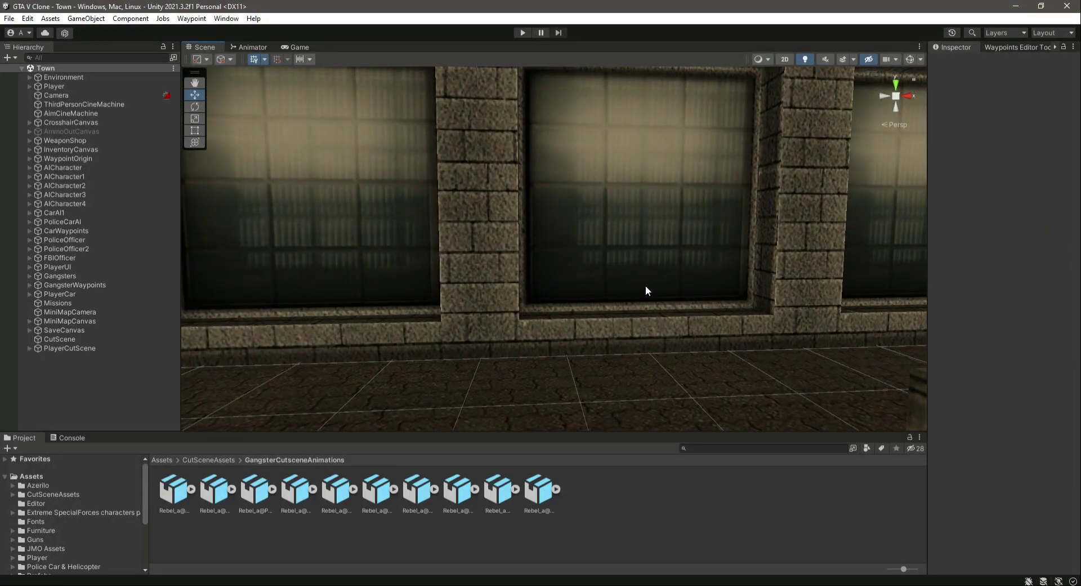
scroll(646, 283, down, 2)
Step: Open the Prefabs > Rebel_01 folder and leave the Rebel_a3 prefab's editing mode
click(50, 511)
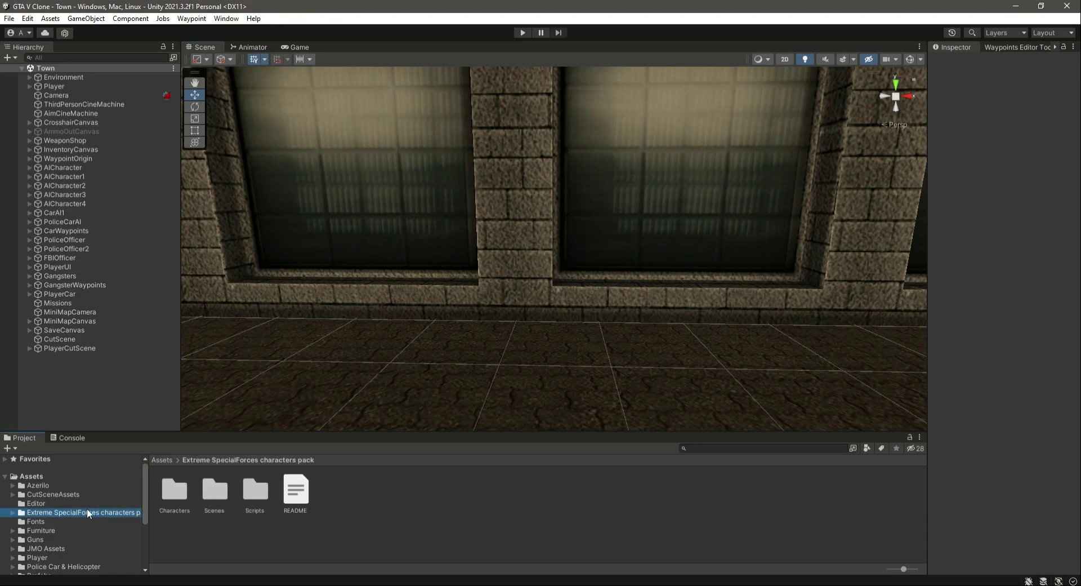
scroll(84, 514, down, 4)
scroll(49, 541, down, 1)
scroll(50, 541, up, 2)
click(49, 542)
click(46, 535)
click(47, 540)
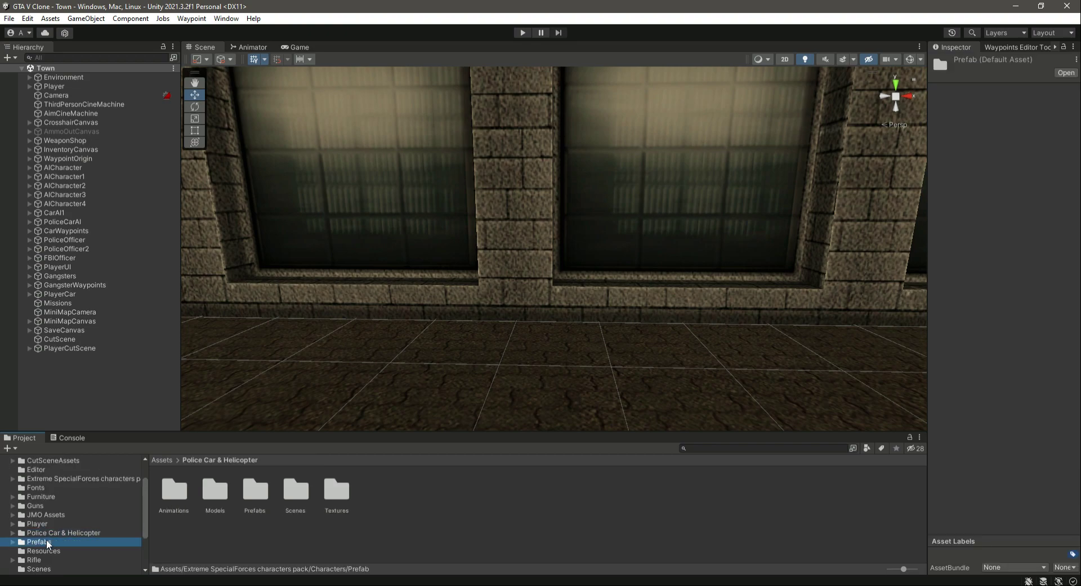
click(444, 494)
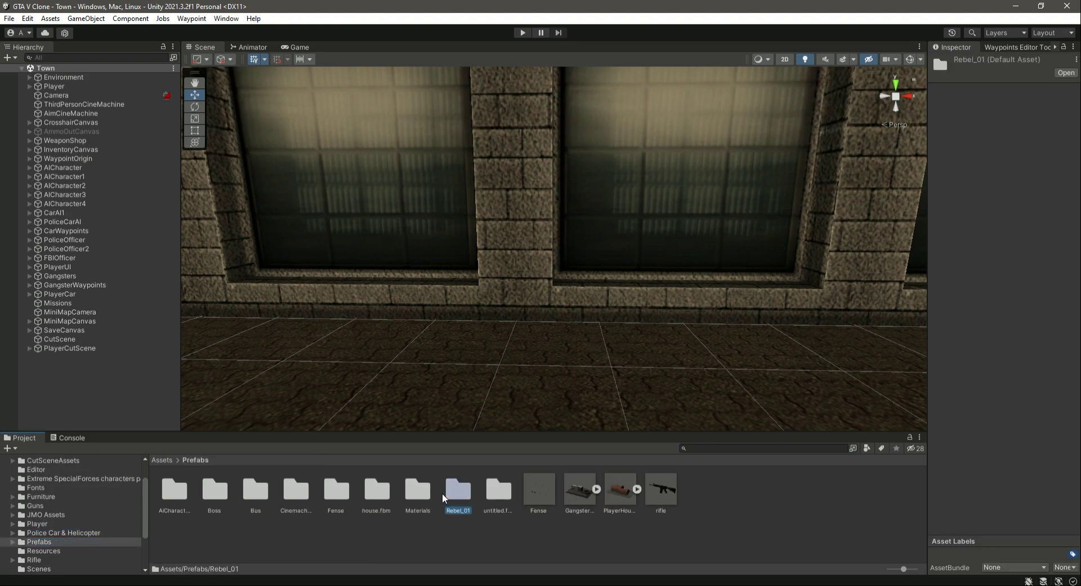
double_click(459, 492)
double_click(459, 492)
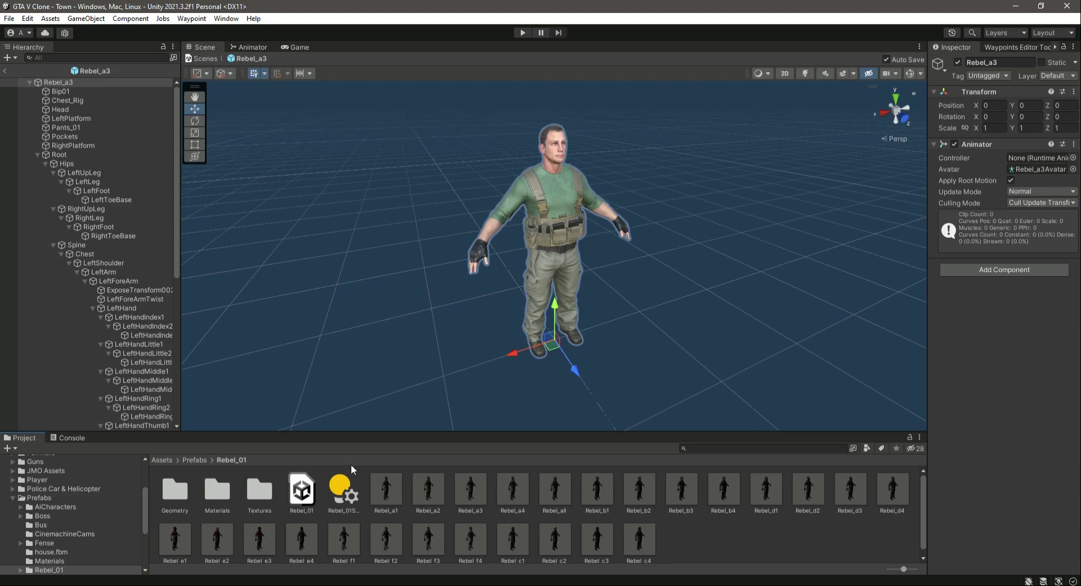
click(5, 71)
Step: Preview the Rebel_a character prefabs to compare their looks
click(387, 480)
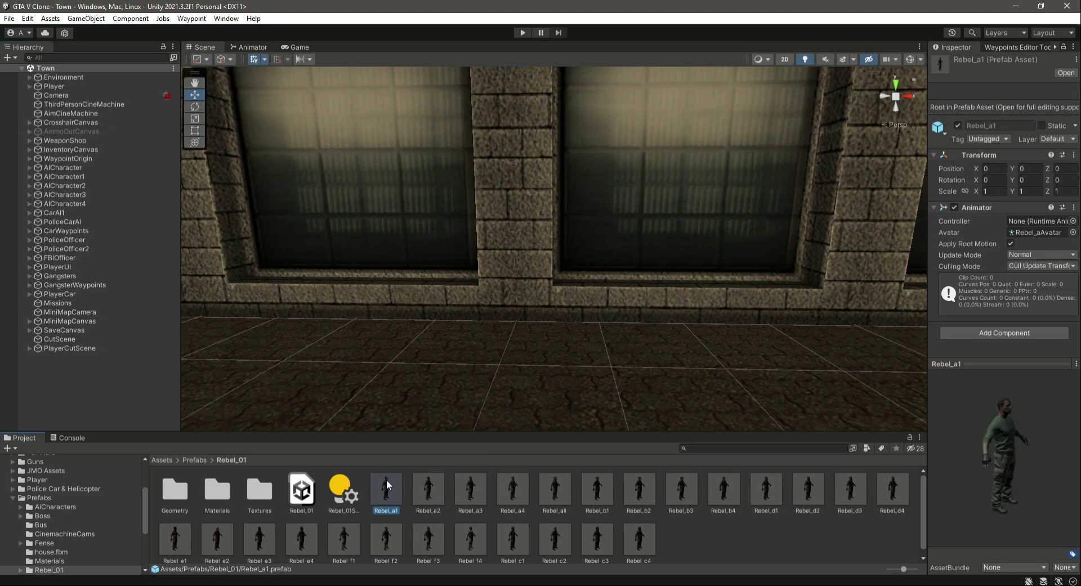
drag(1025, 419, 1004, 454)
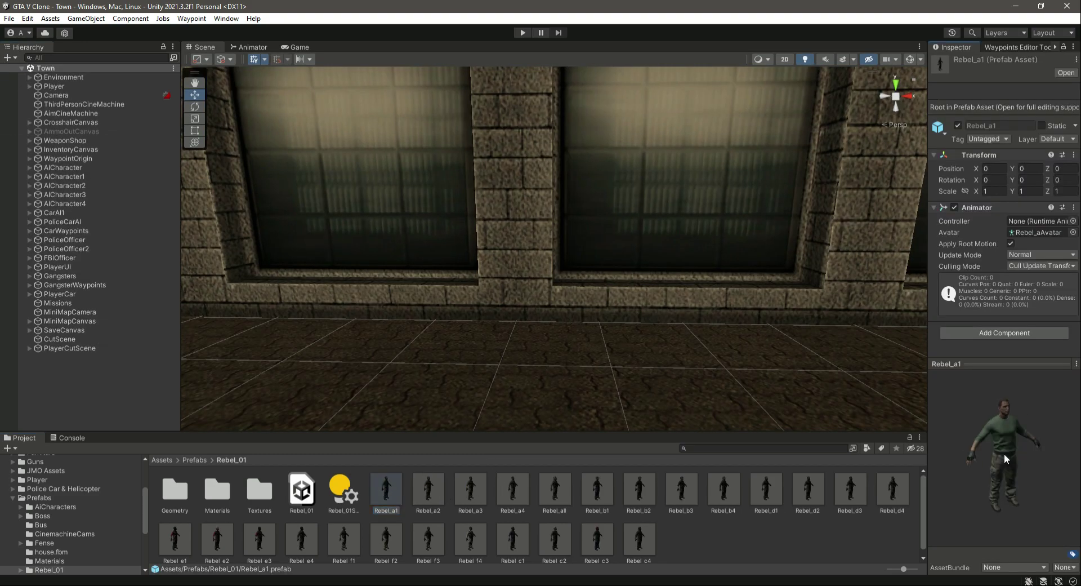
click(419, 490)
click(464, 492)
click(523, 495)
click(553, 492)
click(518, 490)
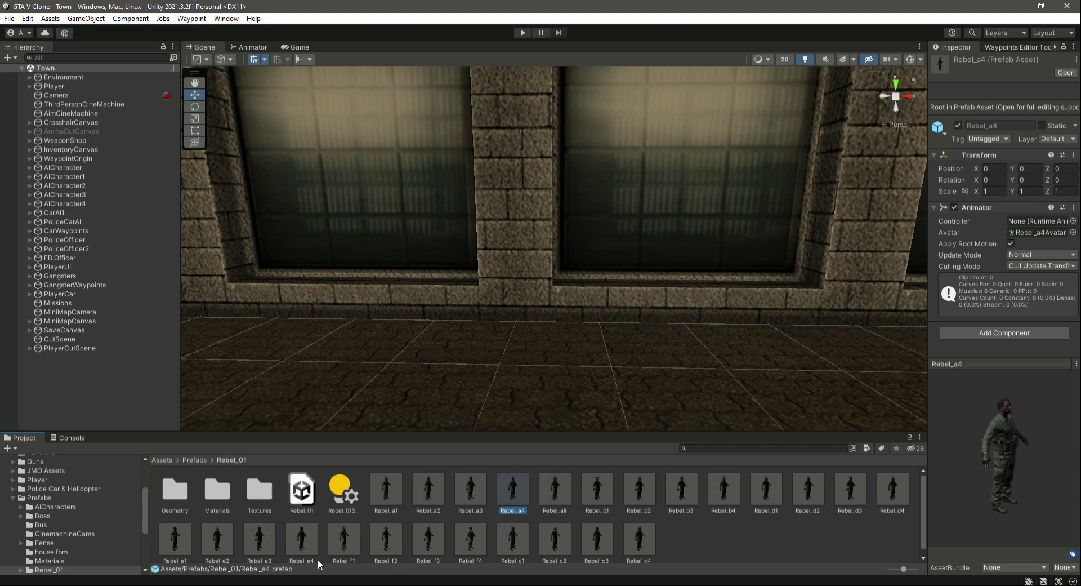
Step: Check the Rebel_f prefabs and place Rebel_f3 on the pavement in front of the large windows
click(345, 537)
key(Right)
key(Right)
drag(1005, 488, 958, 488)
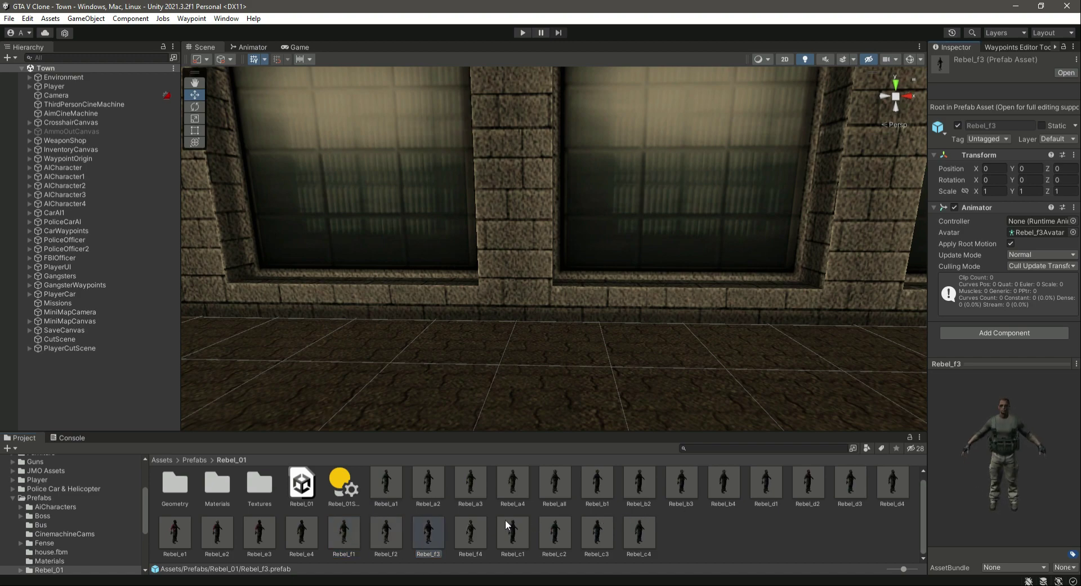
drag(427, 535, 623, 350)
Step: Compare the remaining Rebel prefabs and place Rebel_d1 on the pavement beside Rebel_f3
click(507, 537)
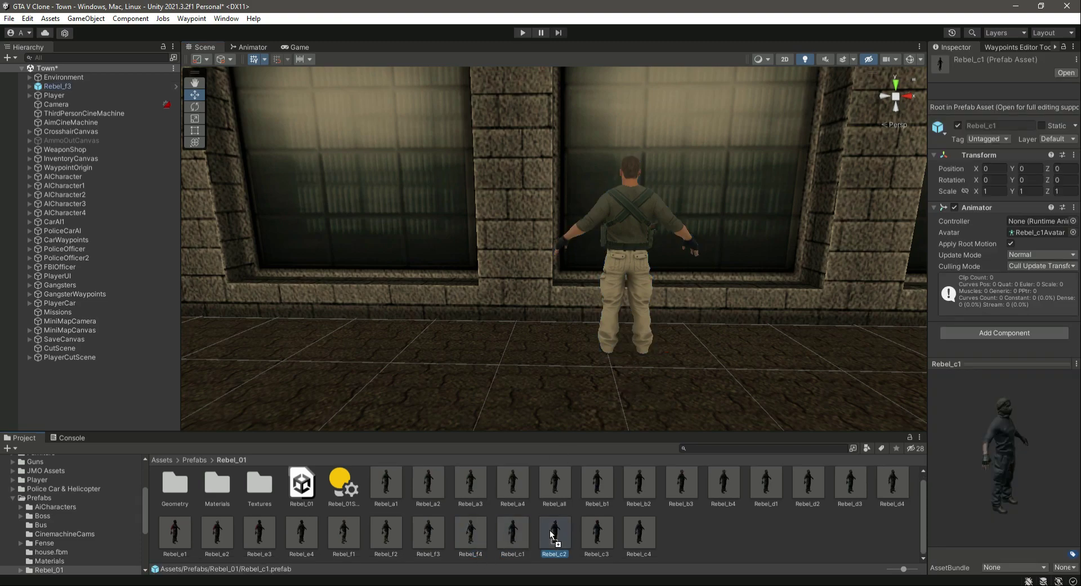
click(596, 533)
click(646, 532)
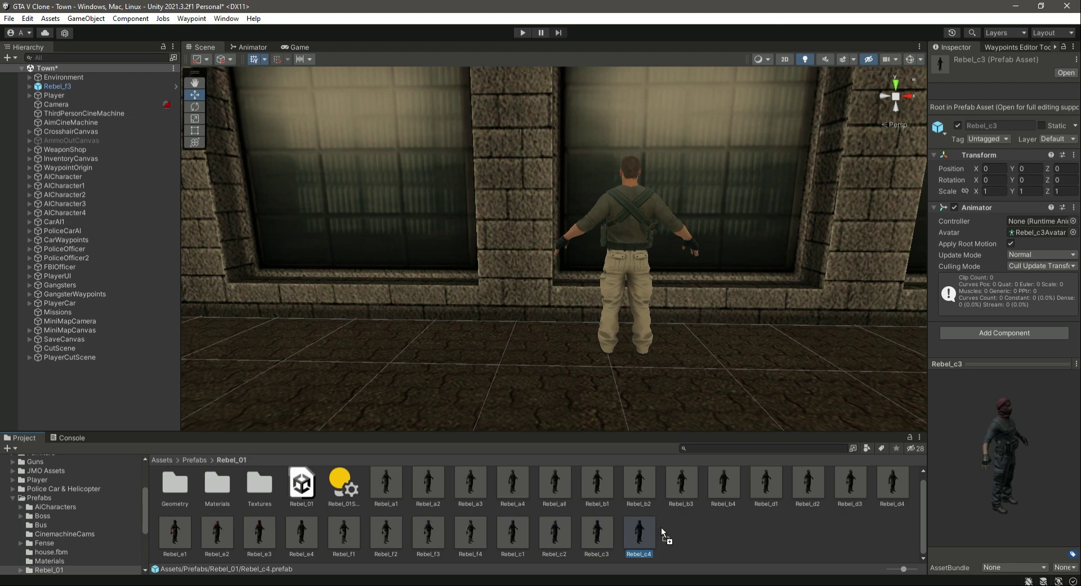
click(645, 484)
click(768, 493)
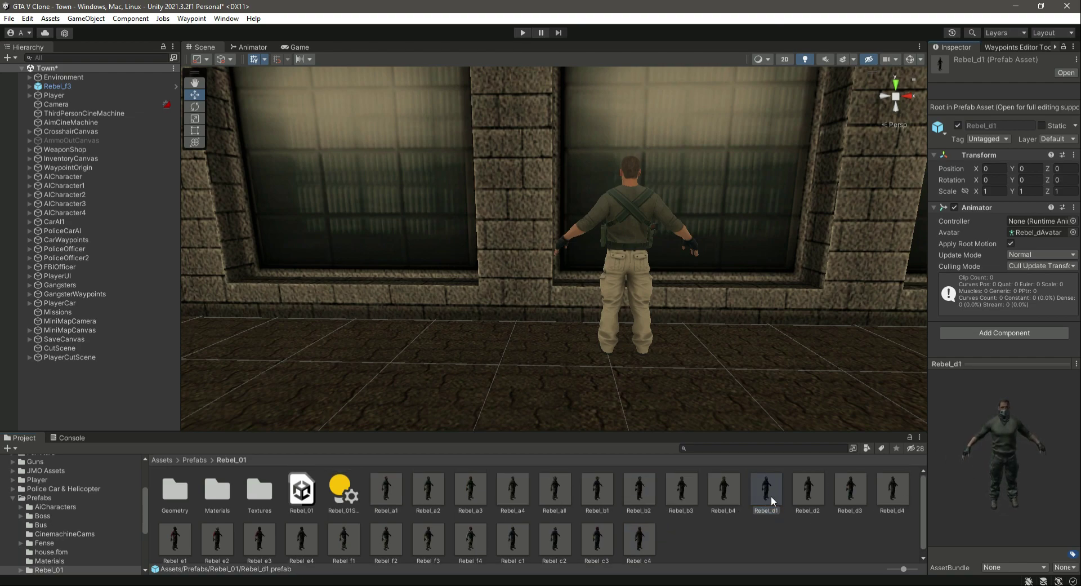
drag(772, 495, 512, 348)
Step: Move Rebel_d1 and Rebel_f3 to the end of the Town hierarchy and unpack both prefabs
ctrl+click(56, 90)
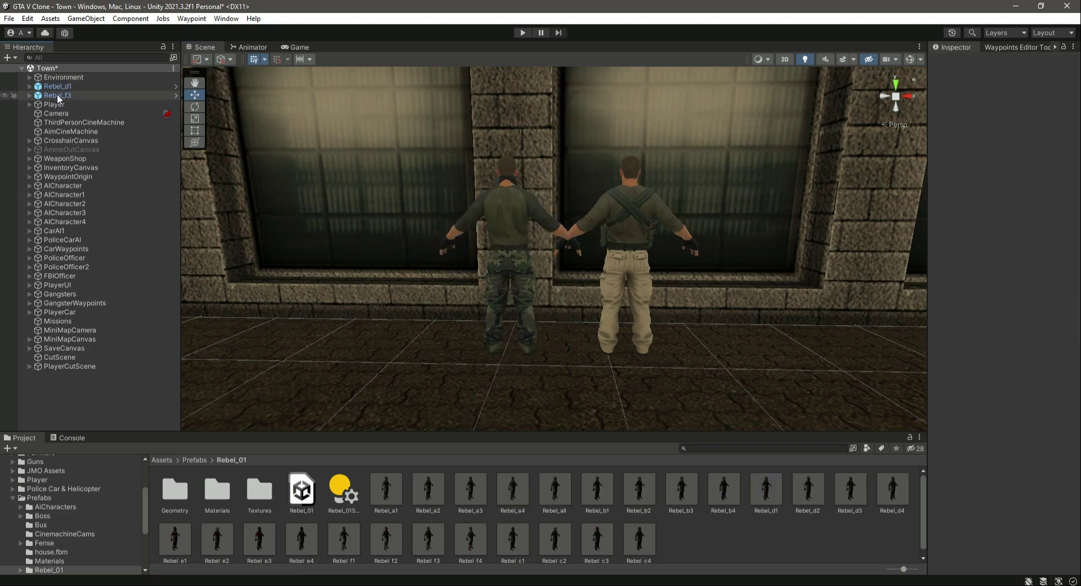
click(57, 95)
ctrl+click(60, 86)
drag(58, 87, 51, 389)
right_click(60, 363)
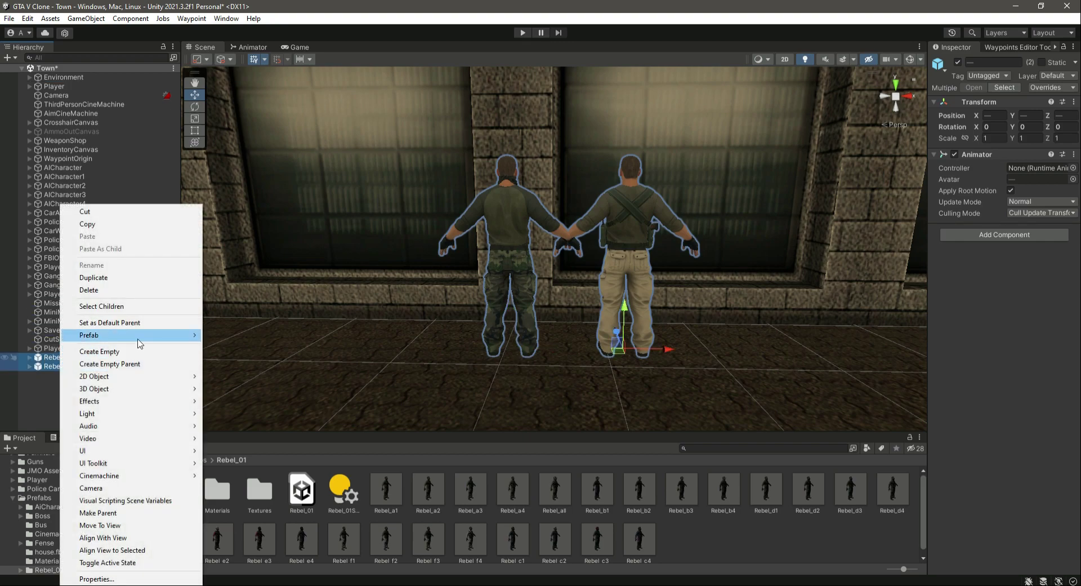
mouse_move(140, 343)
click(251, 365)
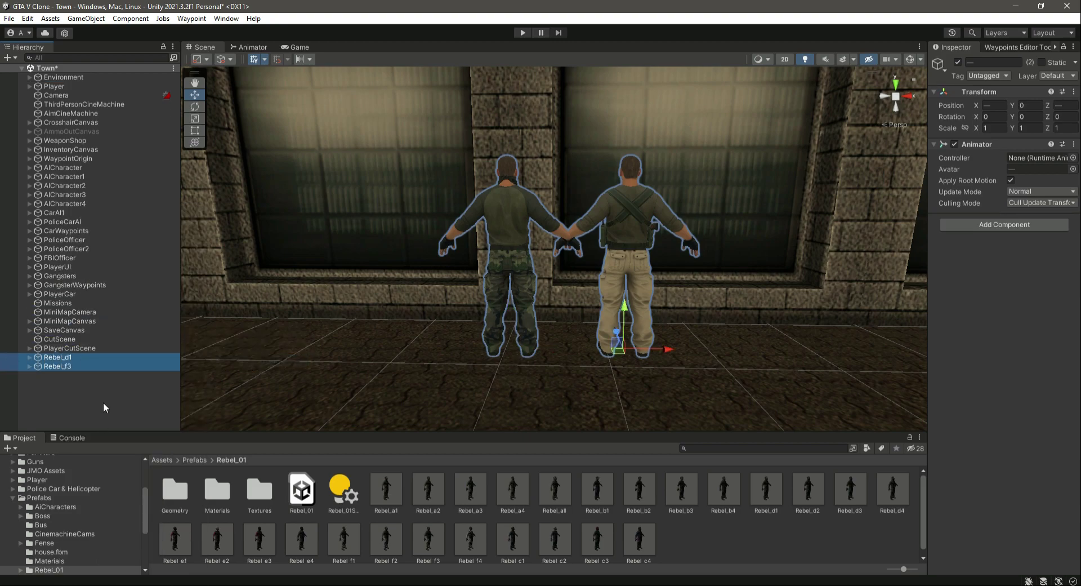
click(141, 391)
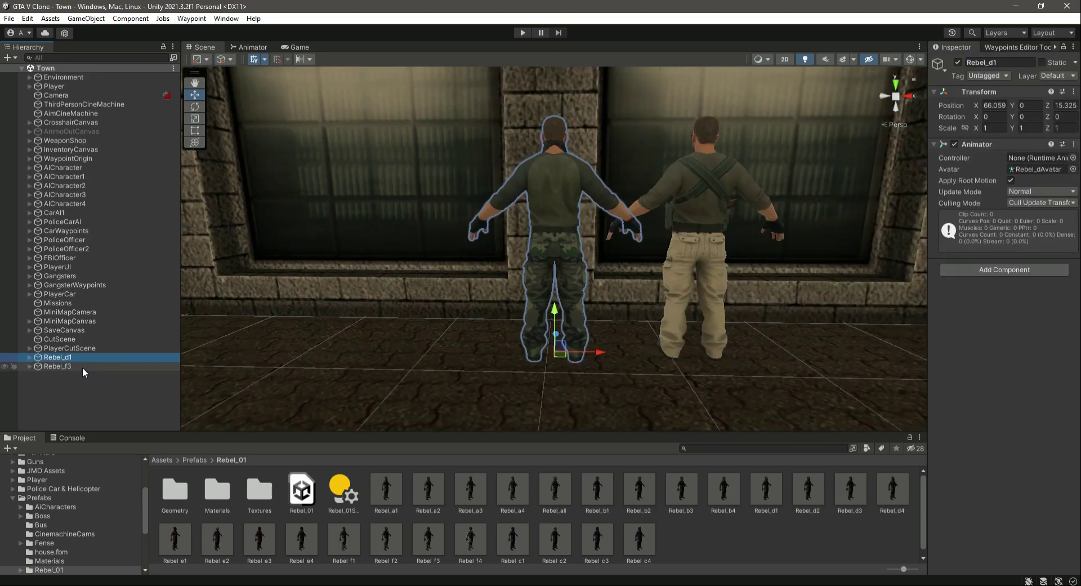
Step: Set the Y rotation of Rebel_d1 and Rebel_f3 to 180 and save the scene
ctrl+click(82, 367)
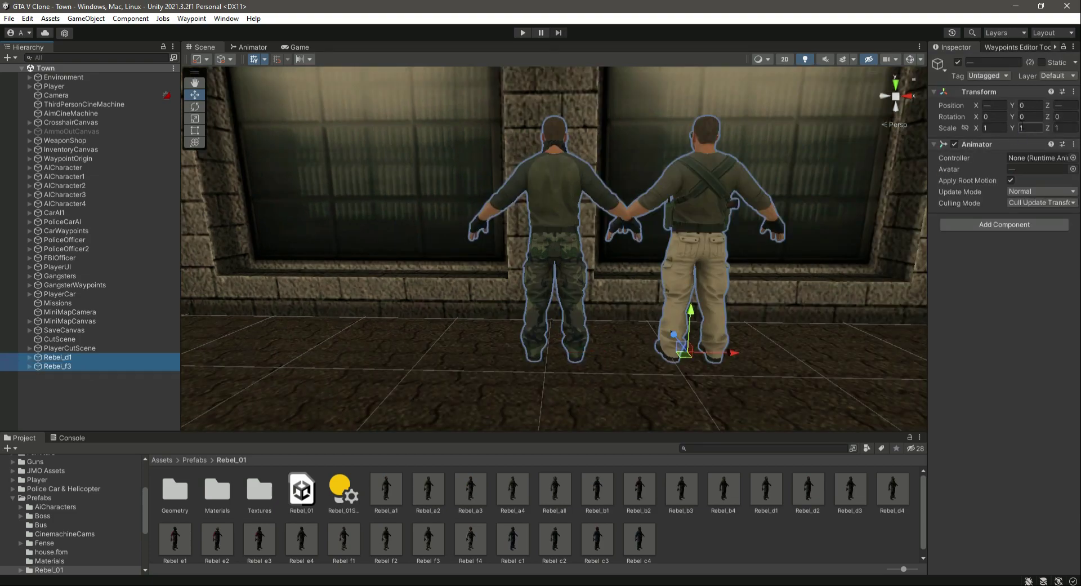
click(1039, 116)
text(180)
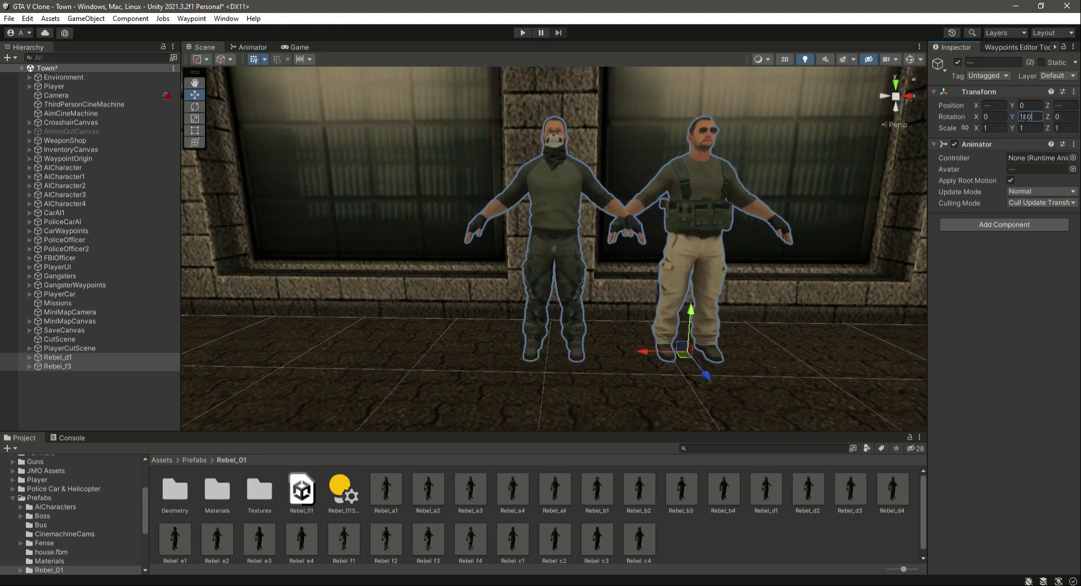
key(ctrl+s)
click(91, 385)
Step: Preview the Rebel_a@Standing Arguing animation from GangsterCutsceneAnimations on the Rebel_d1 character
click(469, 489)
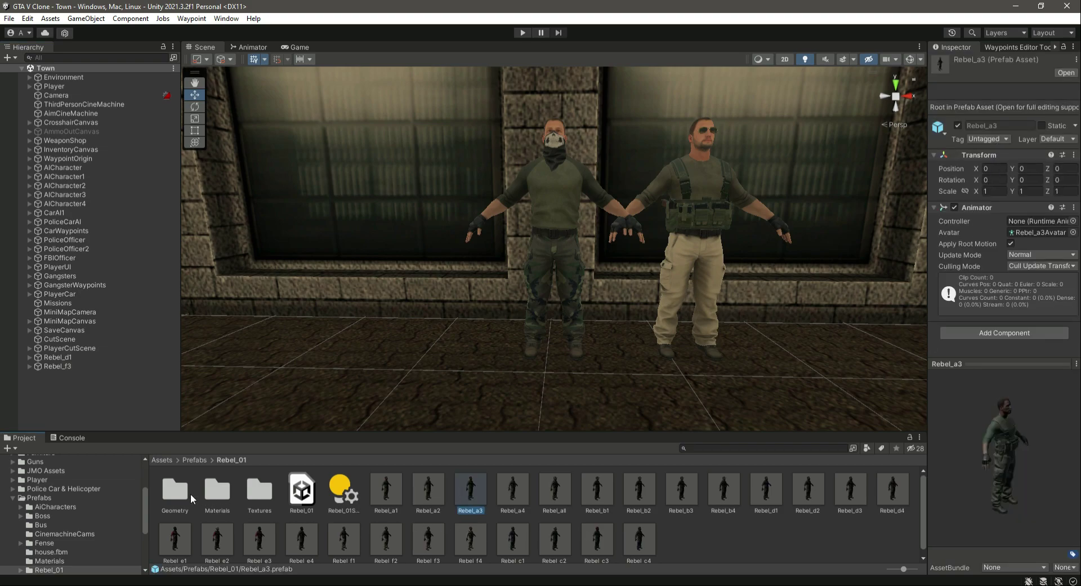
click(71, 357)
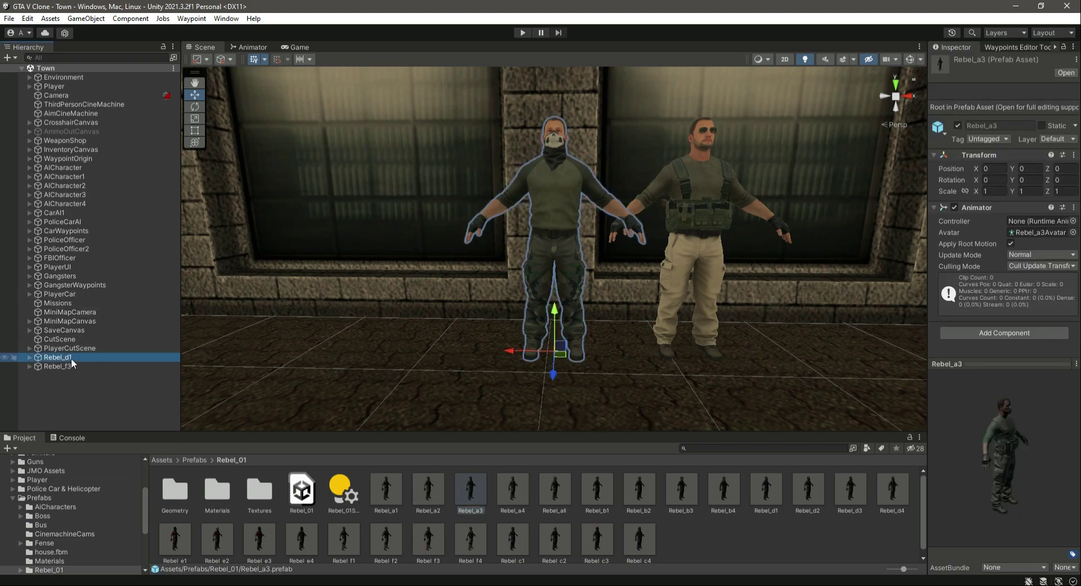
click(12, 498)
click(48, 495)
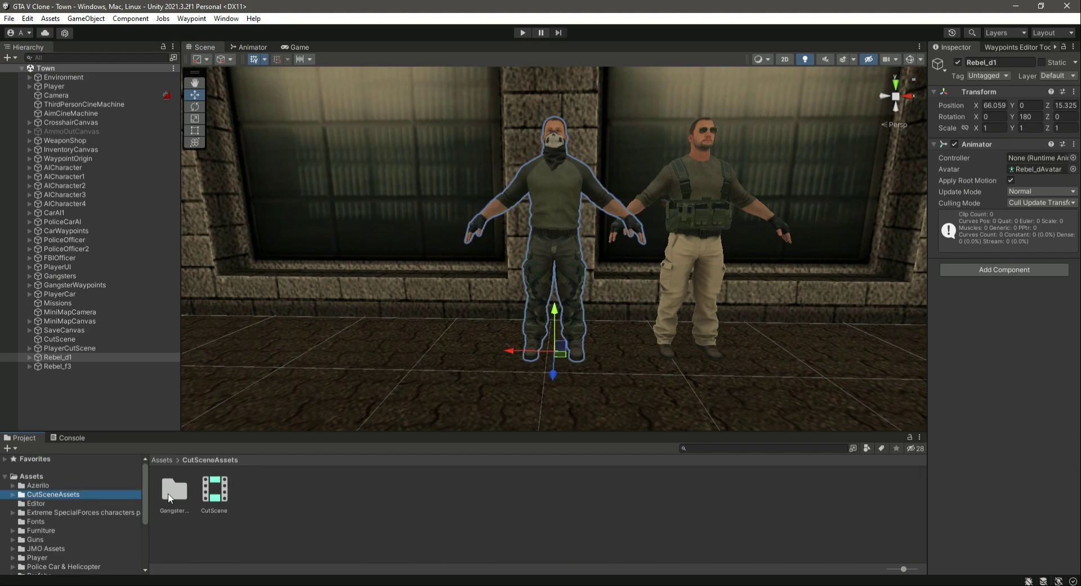
double_click(174, 490)
click(297, 488)
drag(53, 359, 974, 451)
click(936, 375)
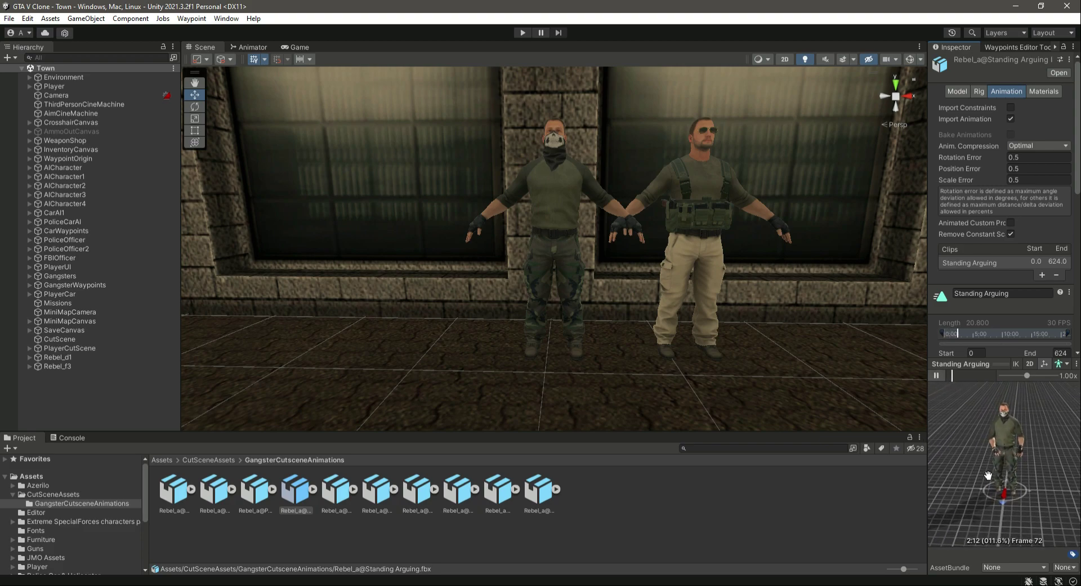
click(646, 504)
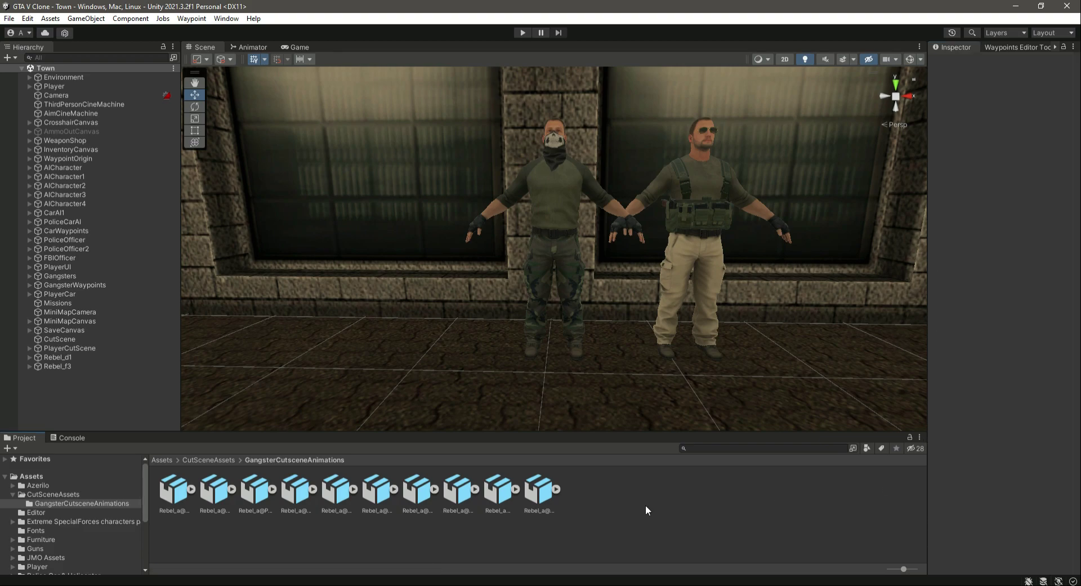
Step: Return to the CutSceneAssets folder and view the street with the player and both rebels in frame
click(225, 460)
right_drag(697, 286, 330, 299)
right_drag(546, 303, 690, 342)
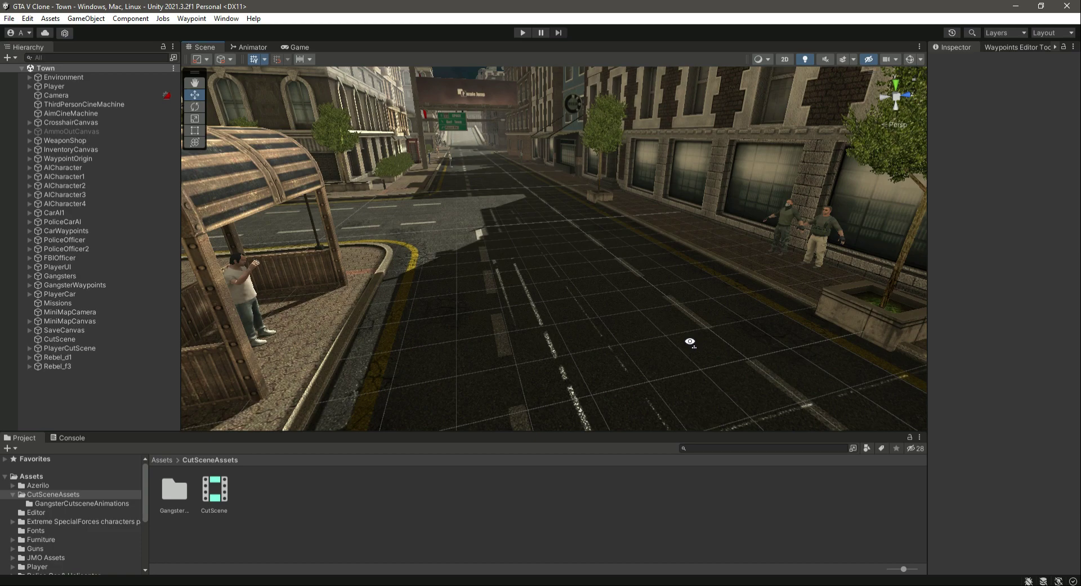
click(13, 495)
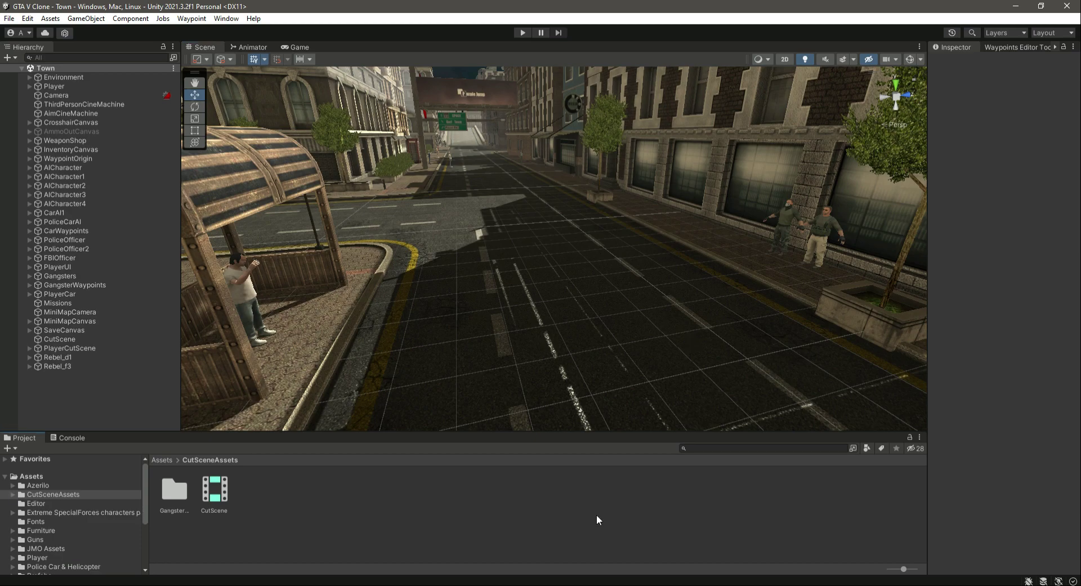